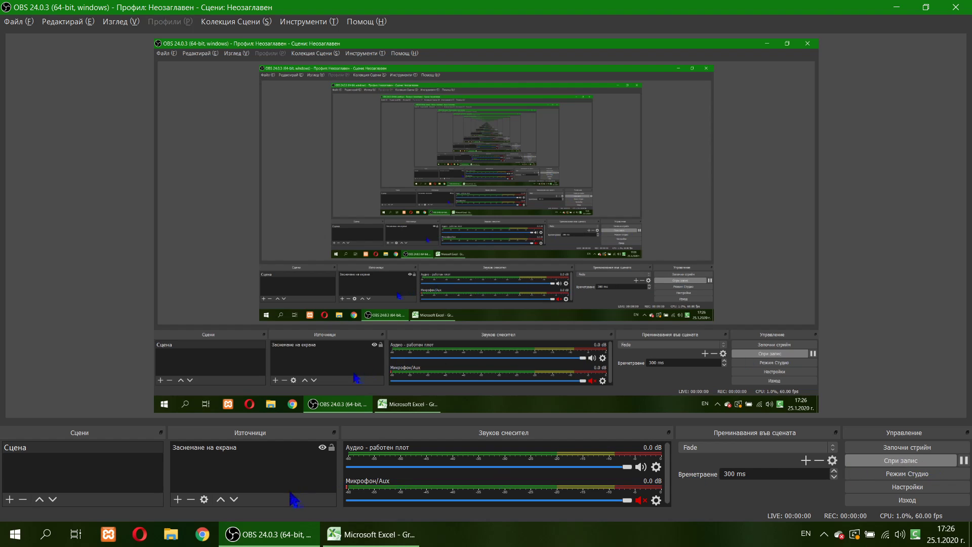
# - Add filters to the A1:E28 grade table and sort it A to Я by Паралелка
pyautogui.click(369, 534)
pyautogui.moveTo(46, 131); pyautogui.dragTo(191, 471)
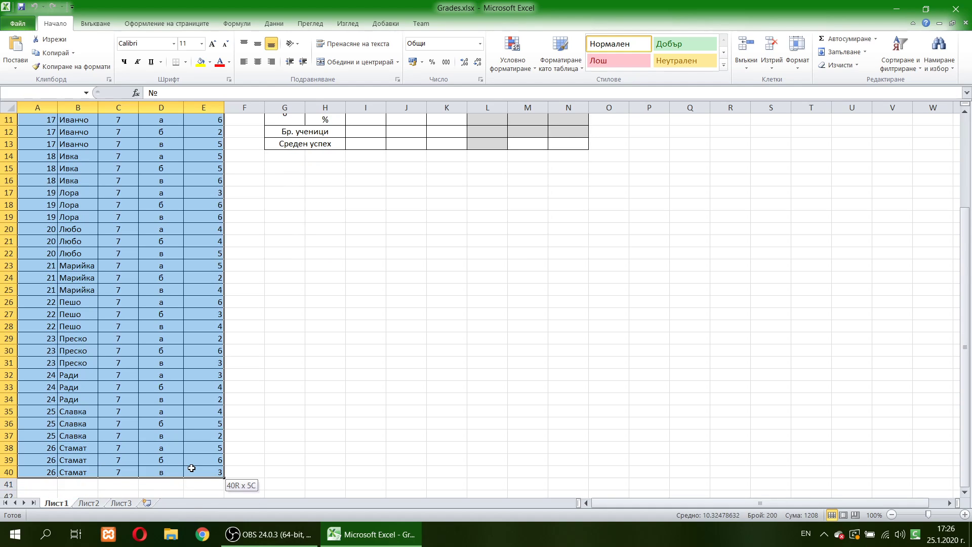
pyautogui.click(906, 60)
pyautogui.click(866, 126)
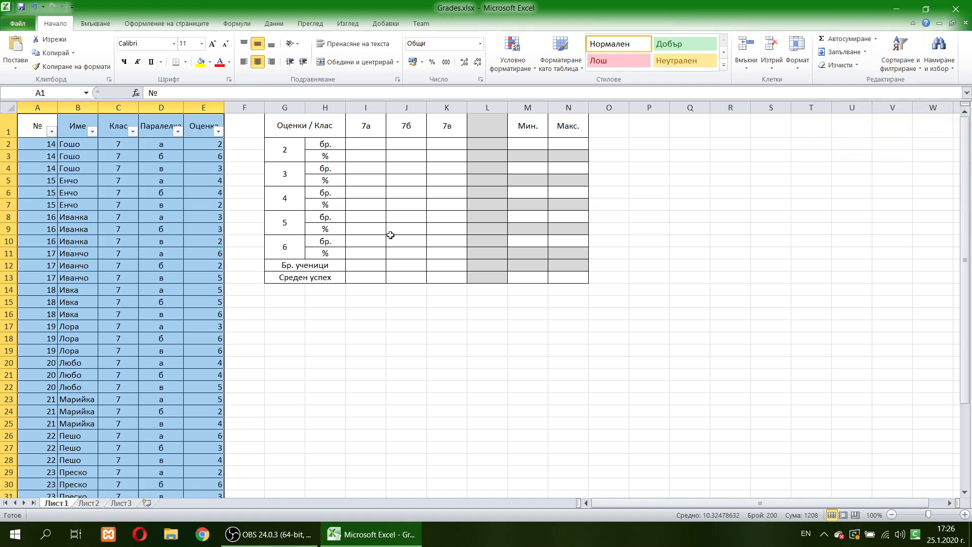
pyautogui.click(177, 132)
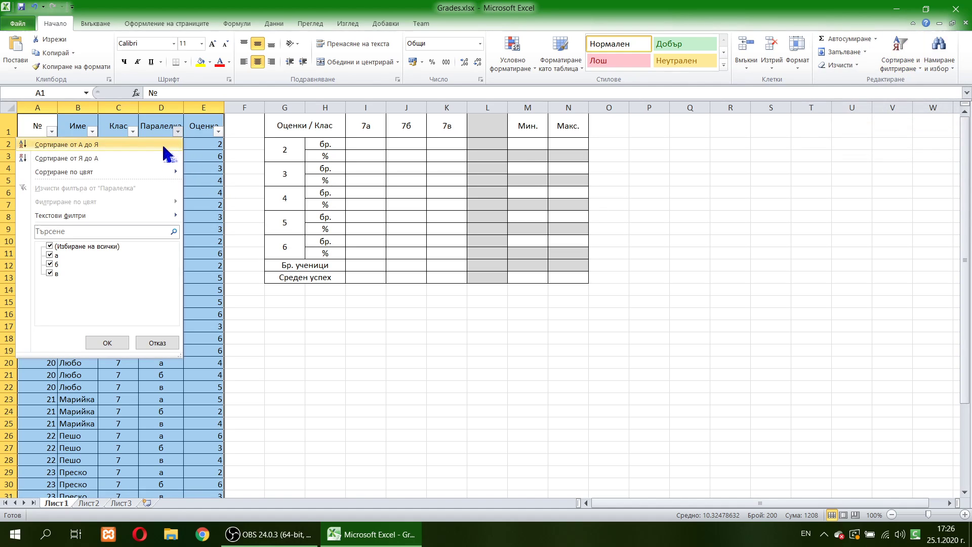
pyautogui.click(144, 145)
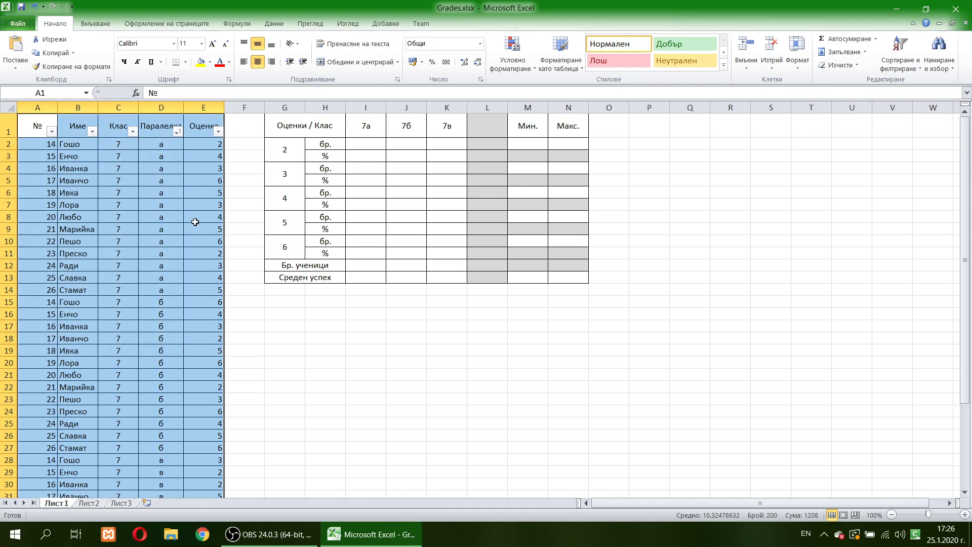
# - Enter =COUNTIF(E2:E14;G2) in I2 to count the 7а students with grade 2
pyautogui.click(362, 145)
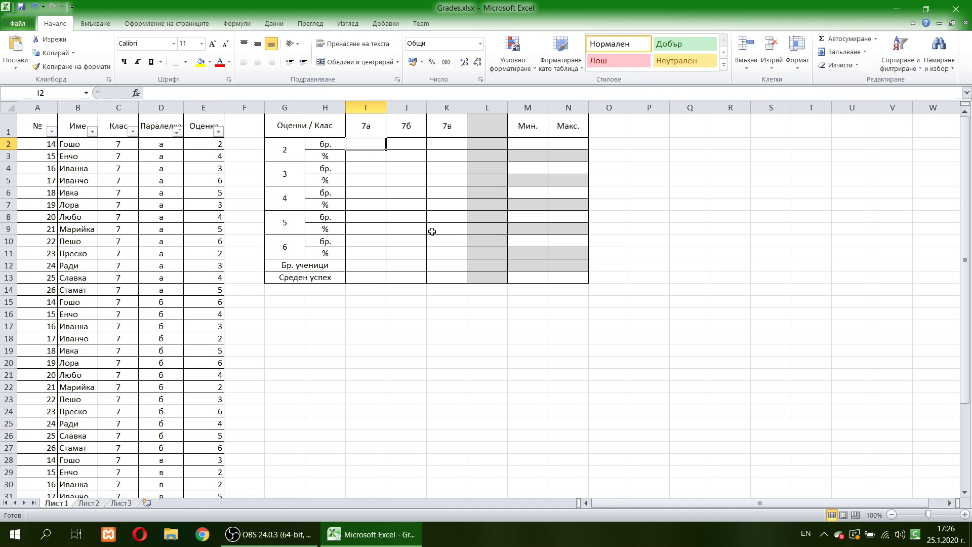
pyautogui.write('=COUNTI')
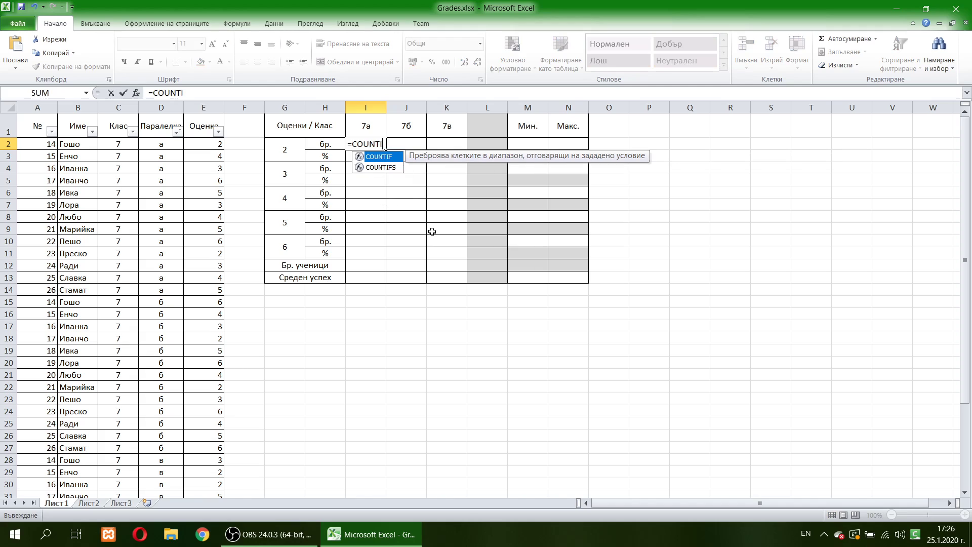
pyautogui.write('F(')
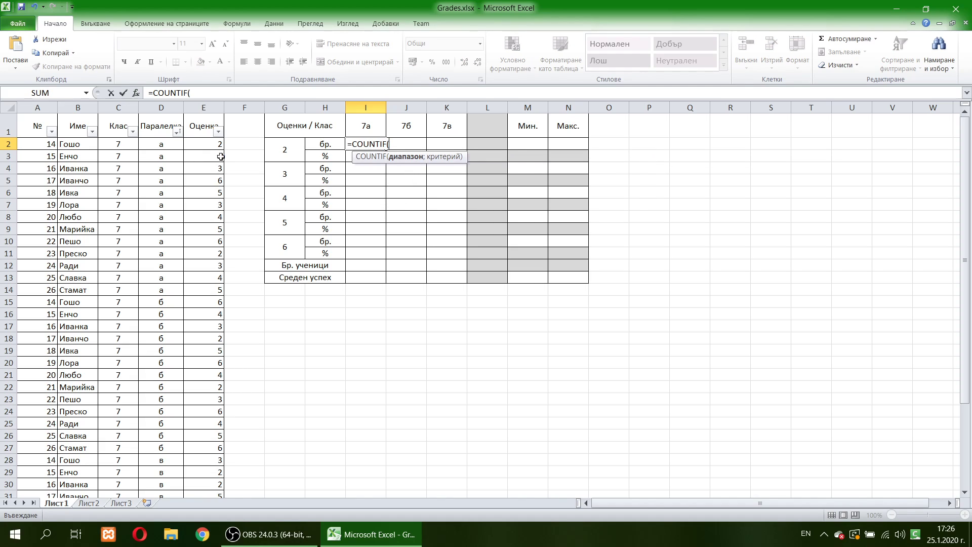
pyautogui.moveTo(218, 144); pyautogui.dragTo(215, 290)
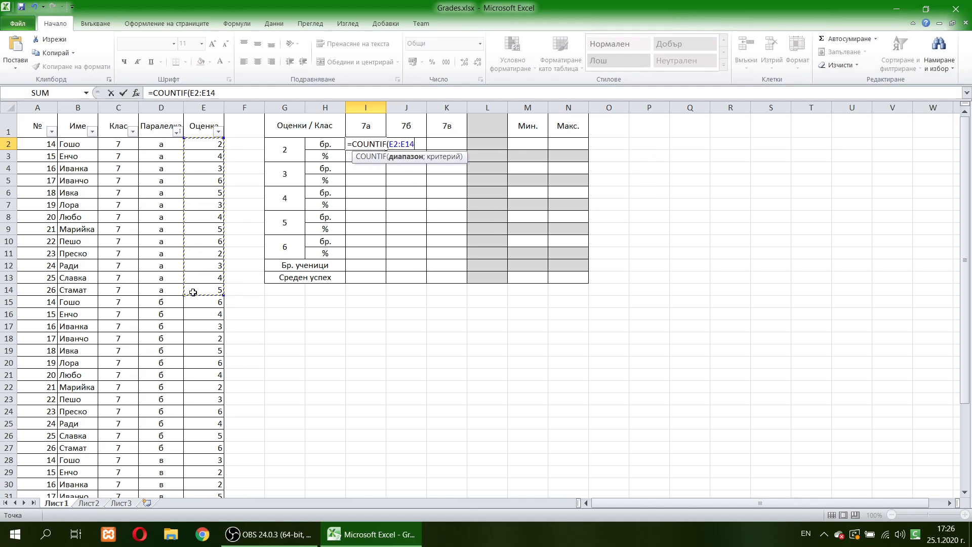
pyautogui.write(';')
pyautogui.click(278, 153)
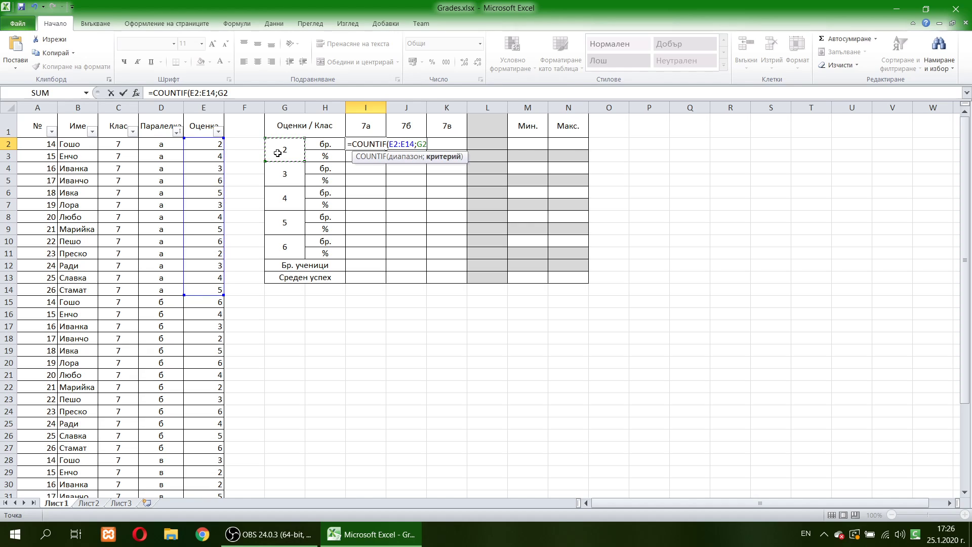
pyautogui.press('Return')
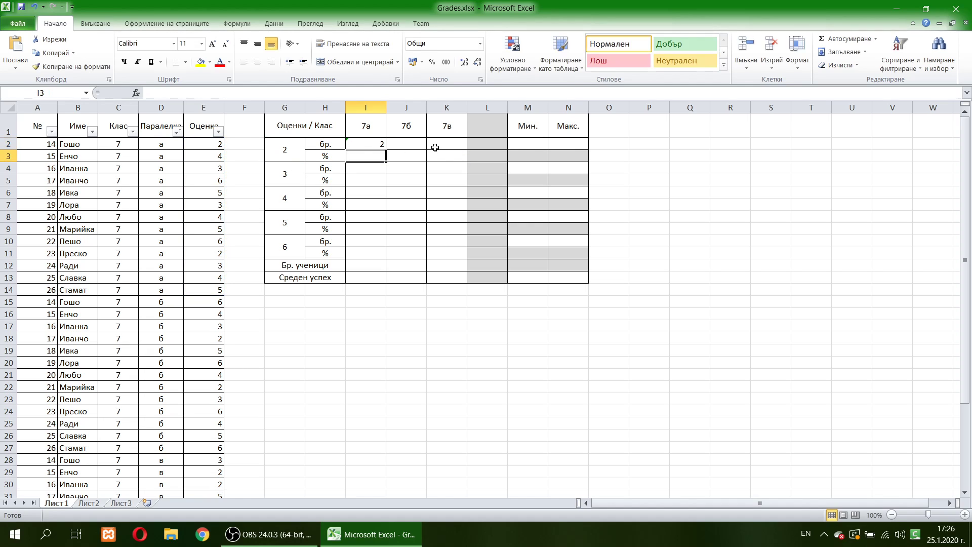
# - Ctrl-select the count, student-count and average cells in I:K plus their min/max cells in M:N, rows 2 to 13
pyautogui.moveTo(363, 145); pyautogui.dragTo(454, 144)
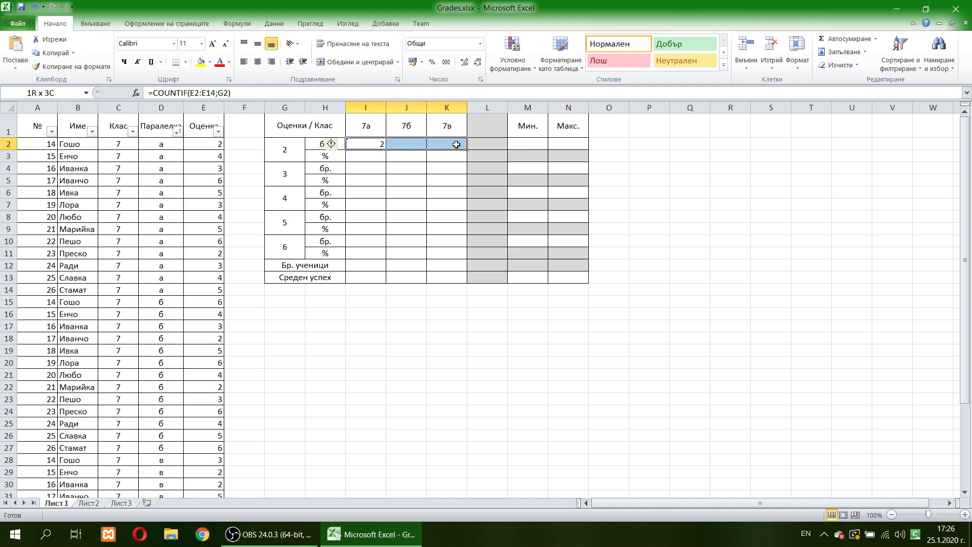
pyautogui.moveTo(525, 149); pyautogui.dragTo(561, 144)
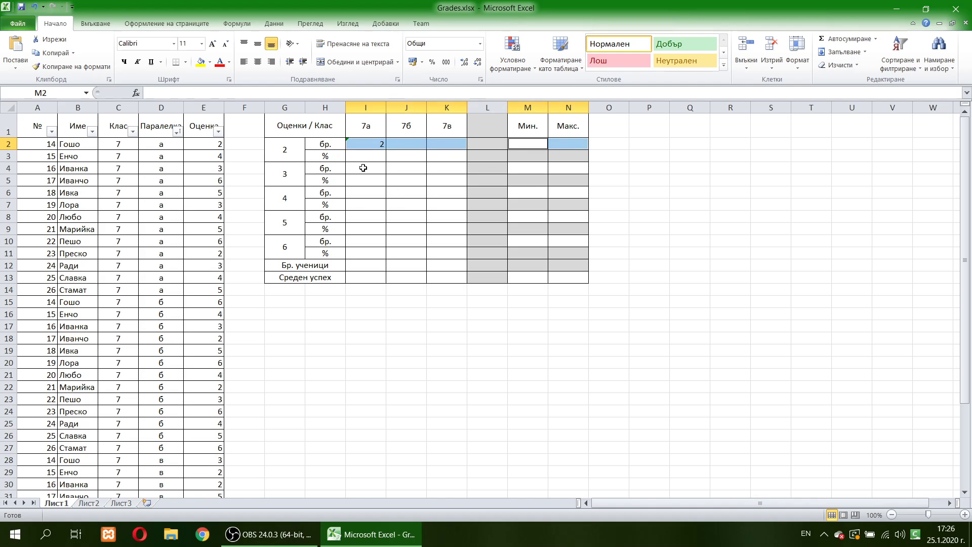
pyautogui.moveTo(364, 167); pyautogui.dragTo(431, 169)
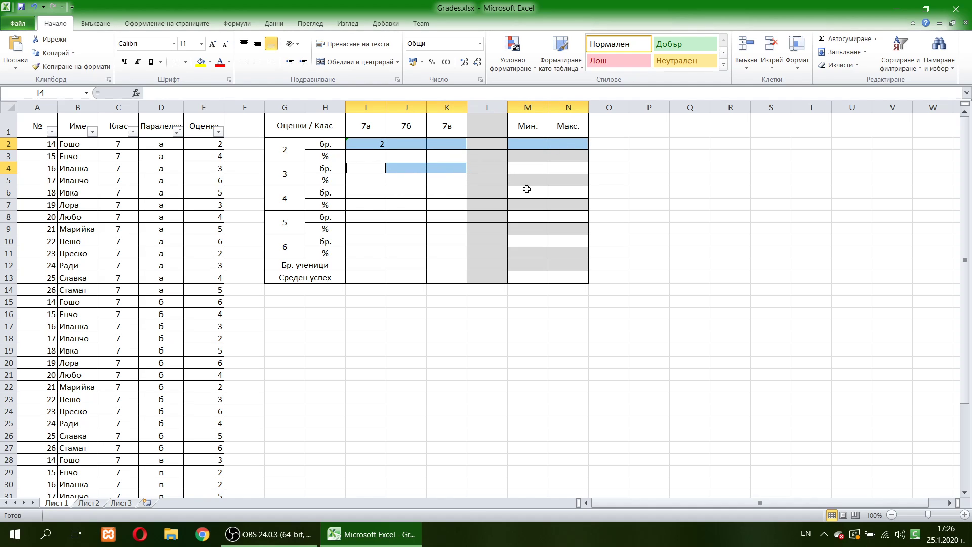
pyautogui.moveTo(525, 168); pyautogui.dragTo(591, 168)
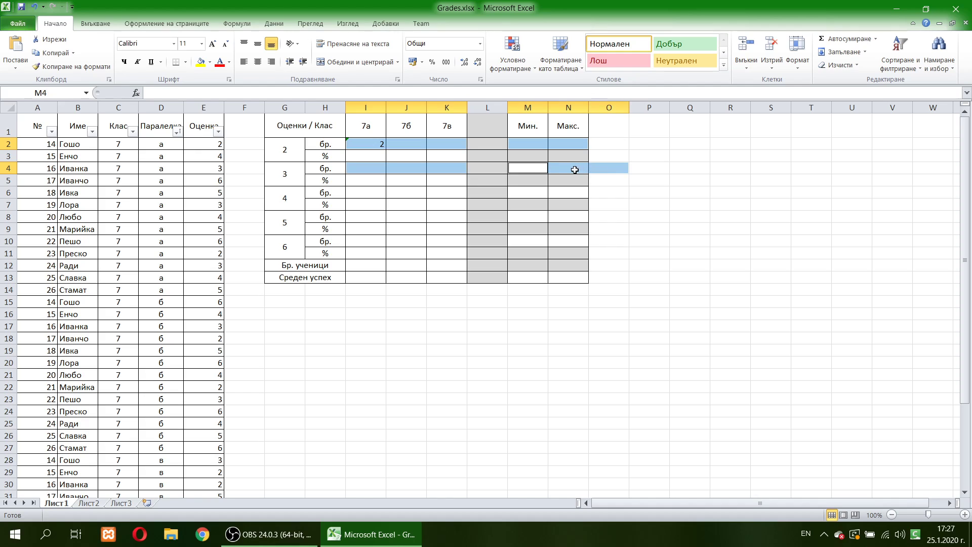
pyautogui.keyDown('ctrl'); pyautogui.click(618, 172); pyautogui.keyUp('ctrl')
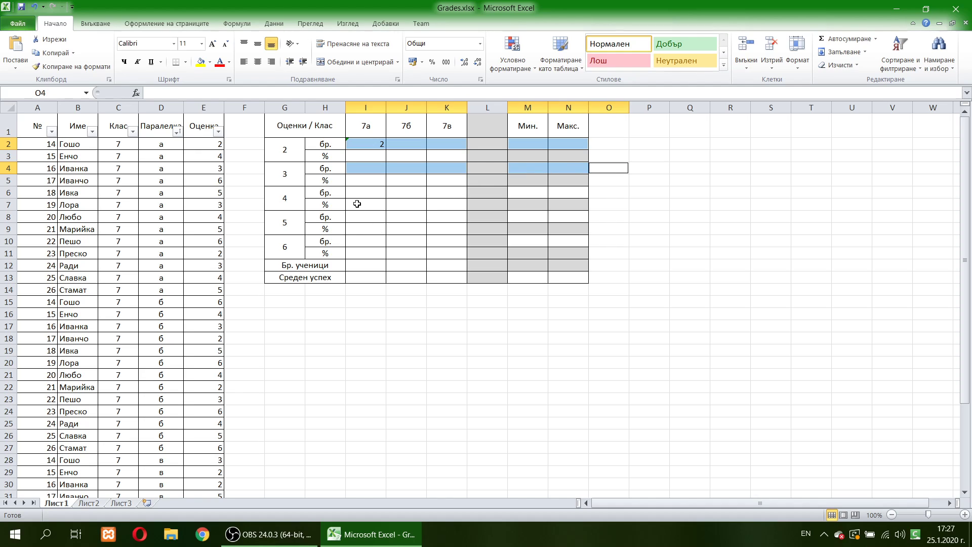
pyautogui.moveTo(357, 192); pyautogui.dragTo(443, 192)
pyautogui.moveTo(544, 191)
pyautogui.mouseDown()
pyautogui.moveTo(557, 192)
pyautogui.moveTo(513, 214)
pyautogui.mouseUp()
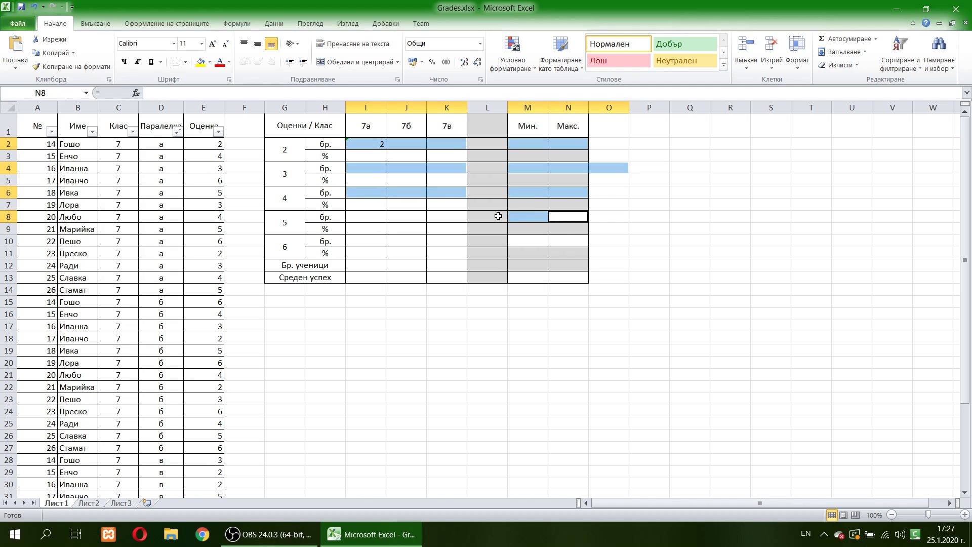
pyautogui.moveTo(453, 215)
pyautogui.mouseDown()
pyautogui.moveTo(352, 217)
pyautogui.moveTo(446, 243)
pyautogui.mouseUp()
pyautogui.moveTo(532, 243); pyautogui.dragTo(560, 243)
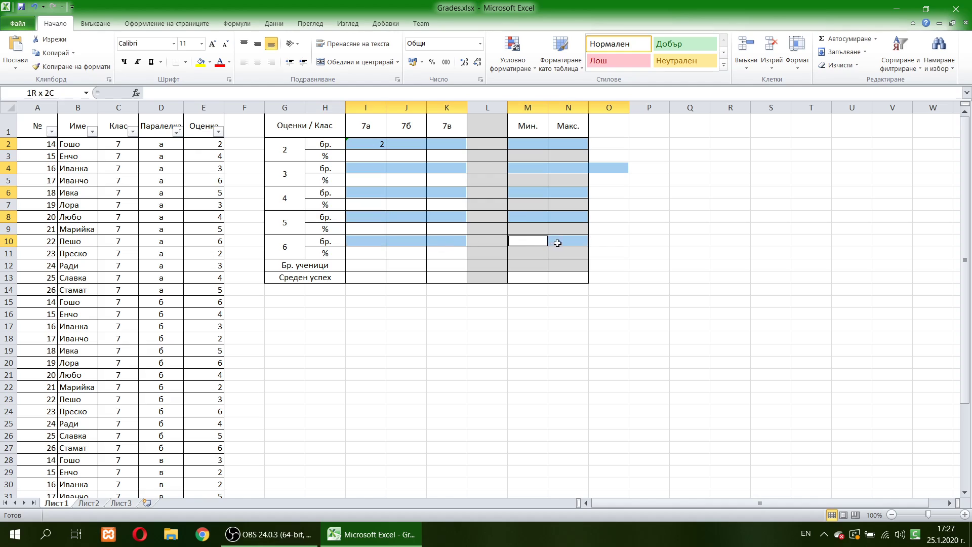
pyautogui.moveTo(370, 268); pyautogui.dragTo(446, 273)
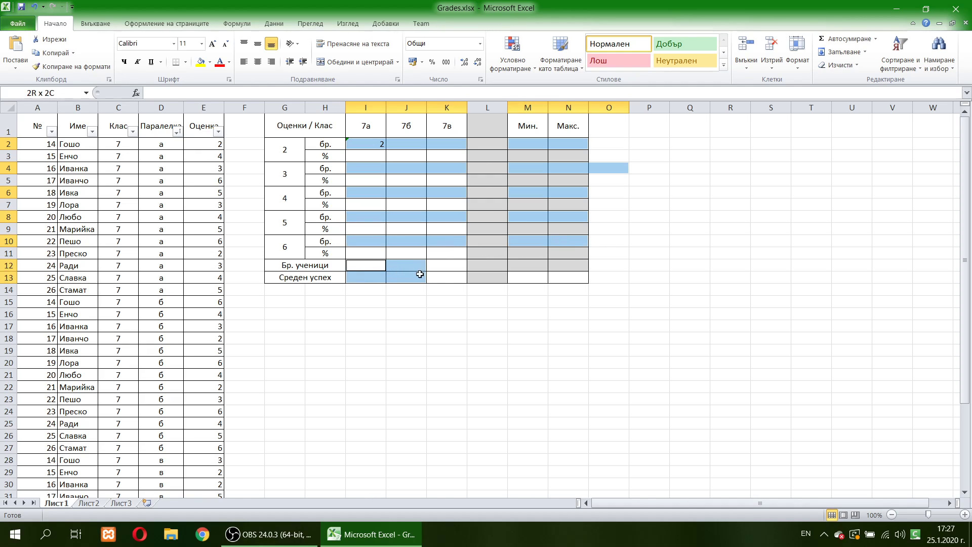
pyautogui.moveTo(518, 277); pyautogui.dragTo(562, 278)
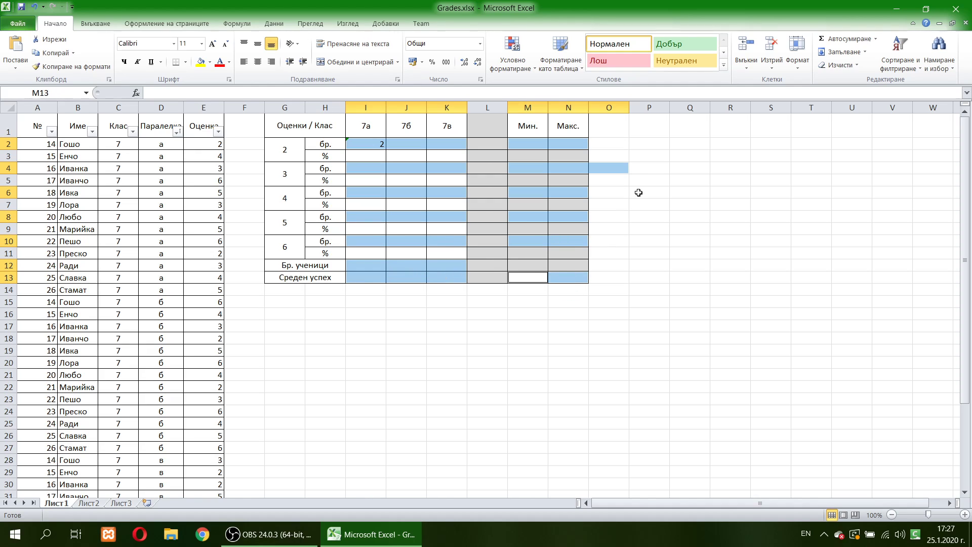
# - Apply the Число number format to the selected count, average and min/max cells
pyautogui.click(479, 44)
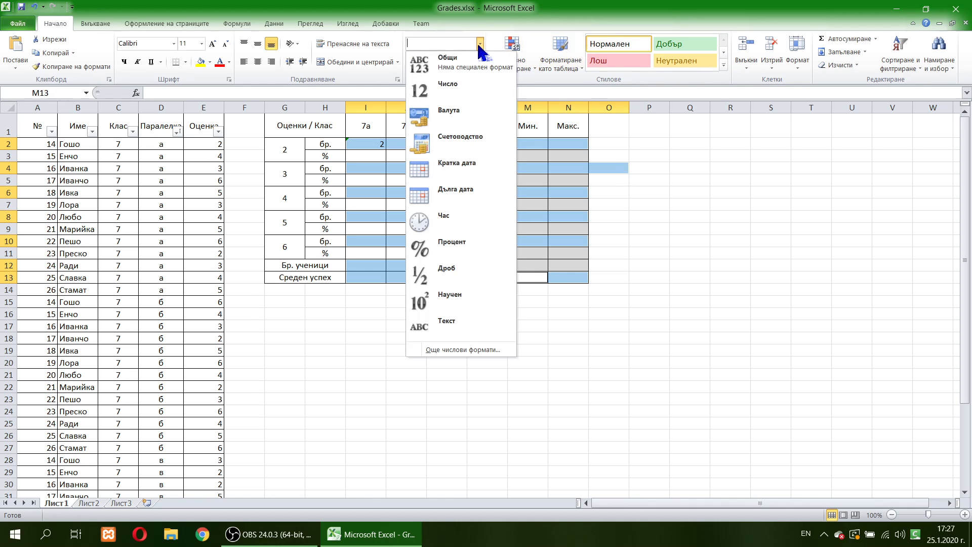
pyautogui.click(460, 72)
pyautogui.click(614, 171)
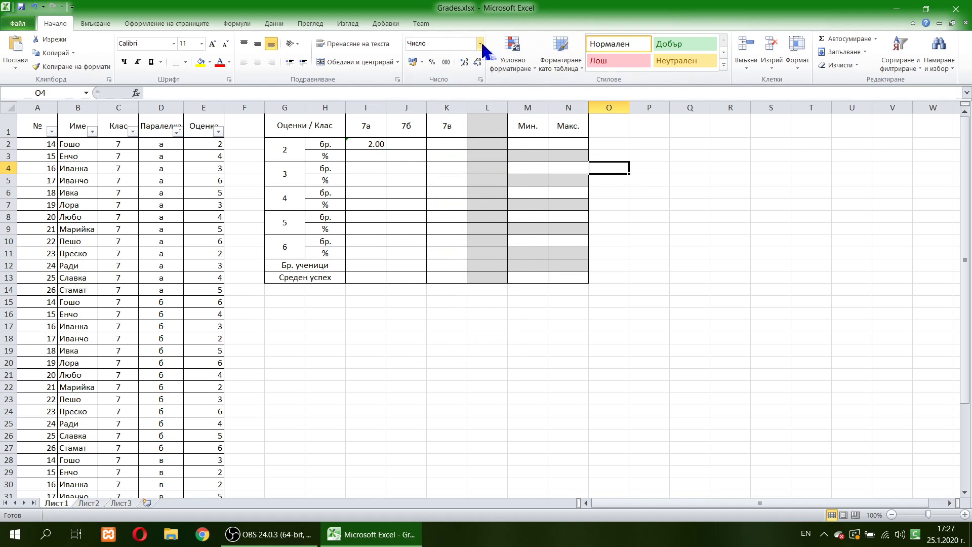
pyautogui.click(479, 43)
pyautogui.click(440, 58)
# - Format the % rows I3:K3, I5:K5, I7:K7, I9:K9 and I11:K11 as Процент
pyautogui.moveTo(361, 156); pyautogui.dragTo(433, 156)
pyautogui.keyDown('ctrl'); pyautogui.click(361, 185); pyautogui.keyUp('ctrl')
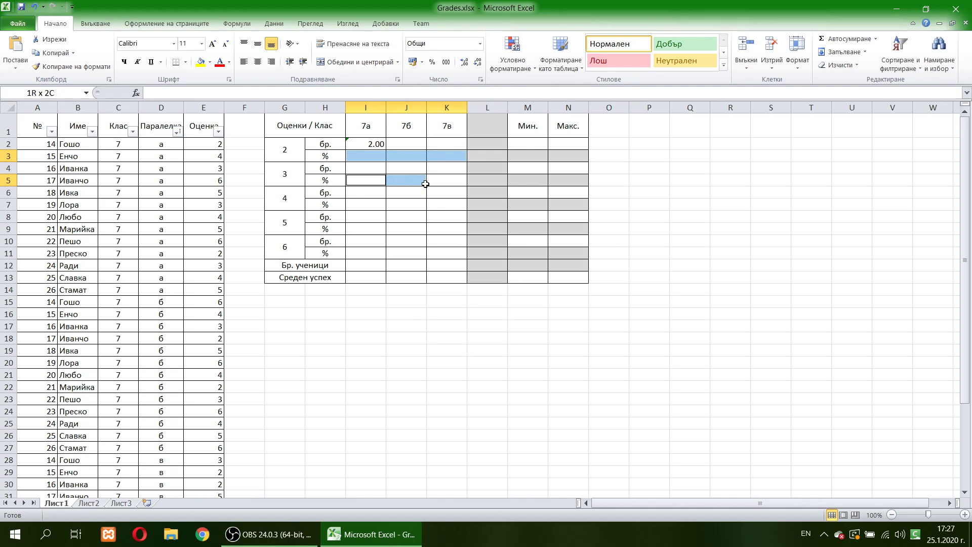
pyautogui.moveTo(361, 185); pyautogui.dragTo(432, 184)
pyautogui.moveTo(360, 205); pyautogui.dragTo(446, 202)
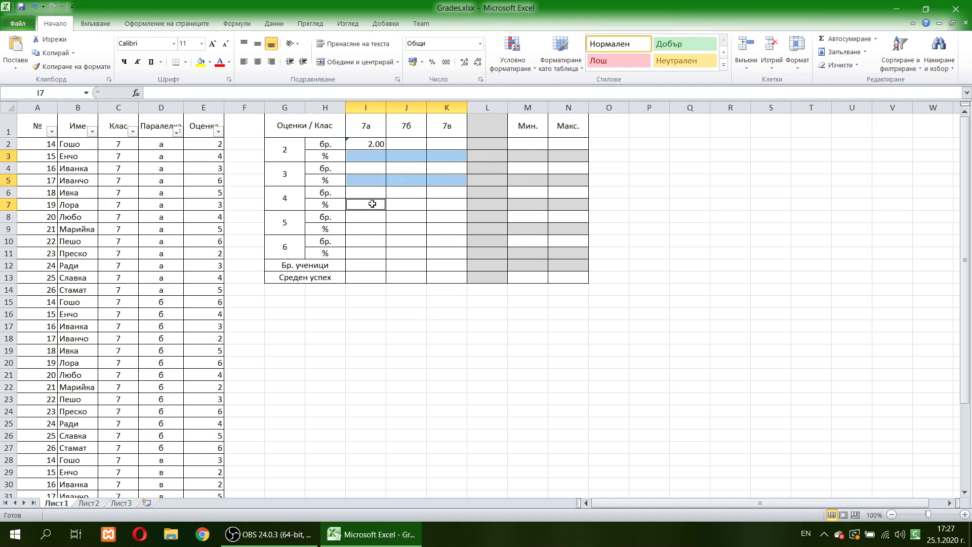
pyautogui.keyDown('ctrl'); pyautogui.click(360, 230); pyautogui.keyUp('ctrl')
pyautogui.moveTo(393, 232); pyautogui.dragTo(438, 229)
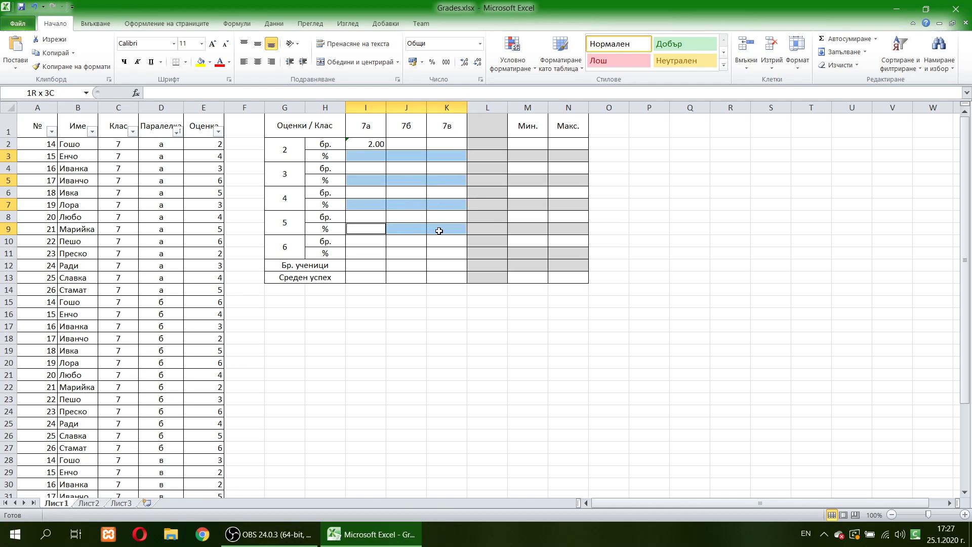
pyautogui.keyDown('ctrl'); pyautogui.click(357, 253); pyautogui.keyUp('ctrl')
pyautogui.moveTo(357, 253); pyautogui.dragTo(442, 250)
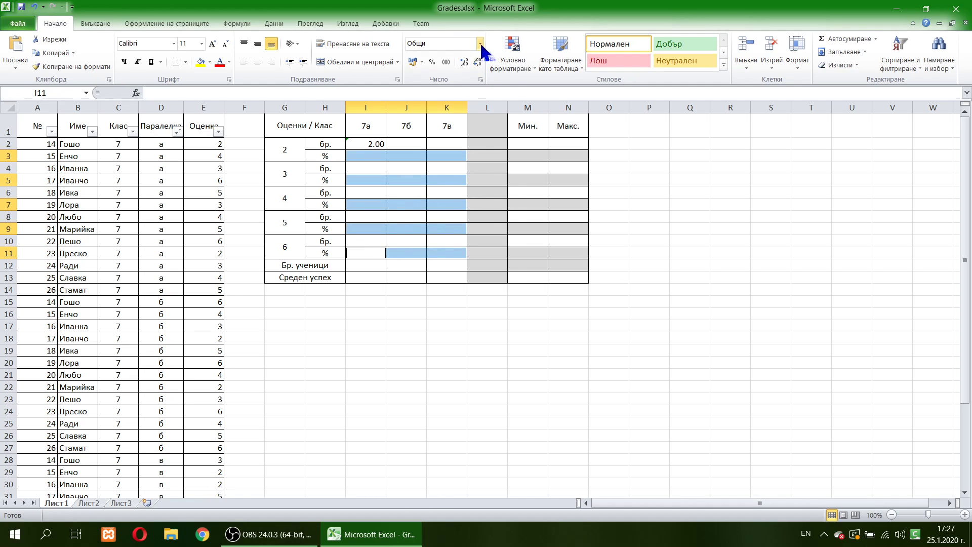
pyautogui.click(480, 44)
pyautogui.click(463, 241)
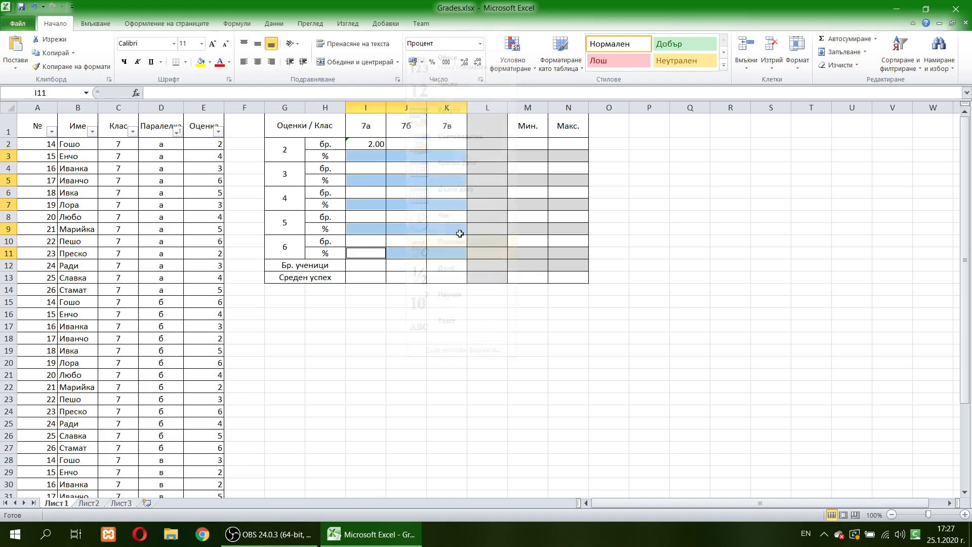
# - Enter =COUNTIF(E2:E14;G4) in I4 for the 7а grade-3 count
pyautogui.click(368, 170)
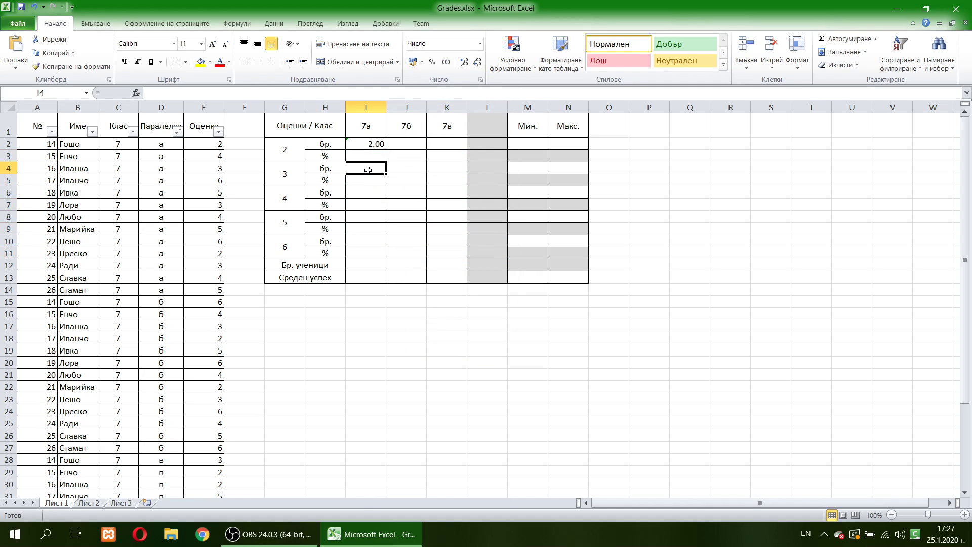
pyautogui.write('=')
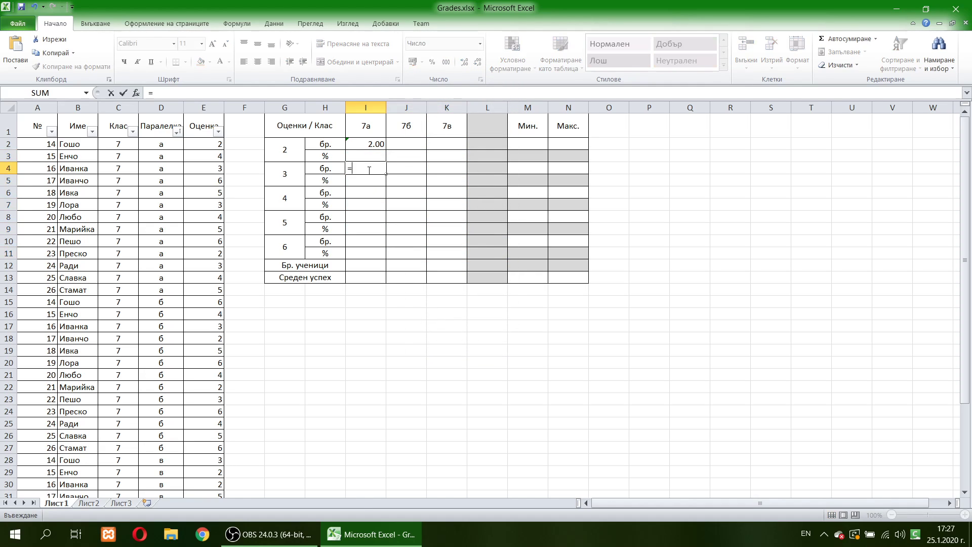
pyautogui.write('COUNT')
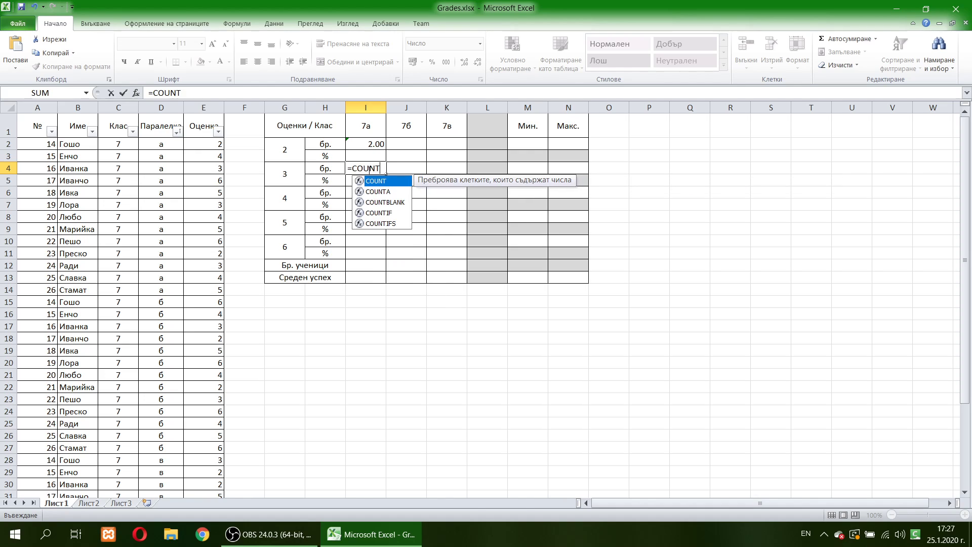
pyautogui.write('IF(')
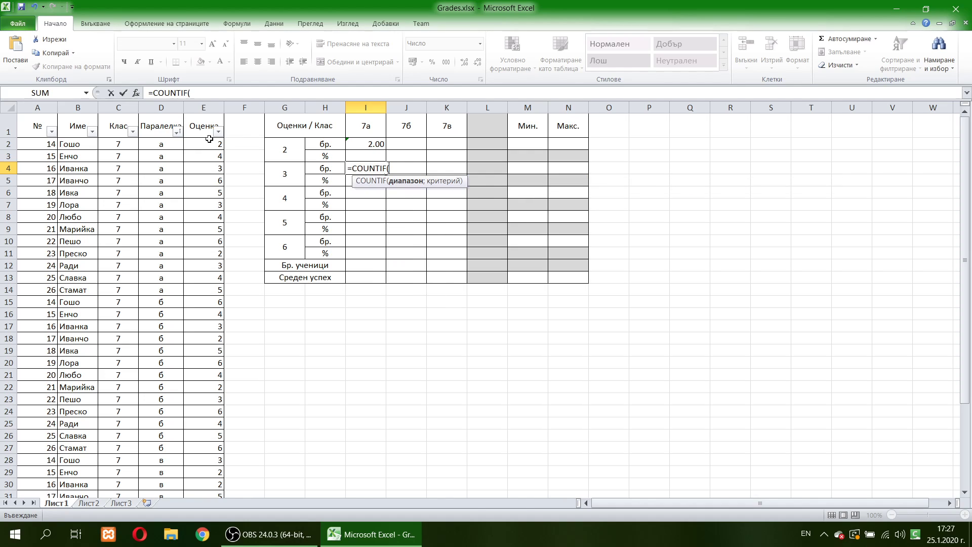
pyautogui.moveTo(204, 144); pyautogui.dragTo(203, 291)
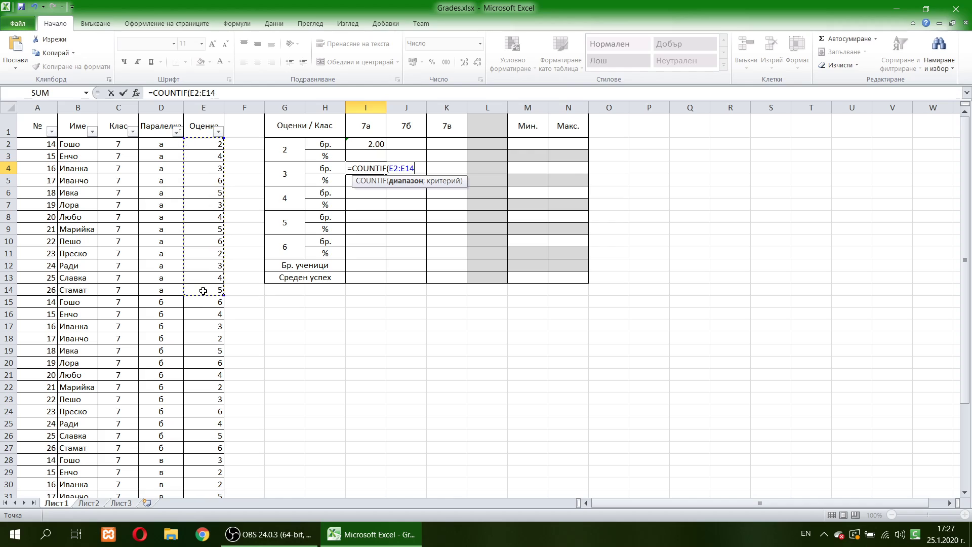
pyautogui.write(';')
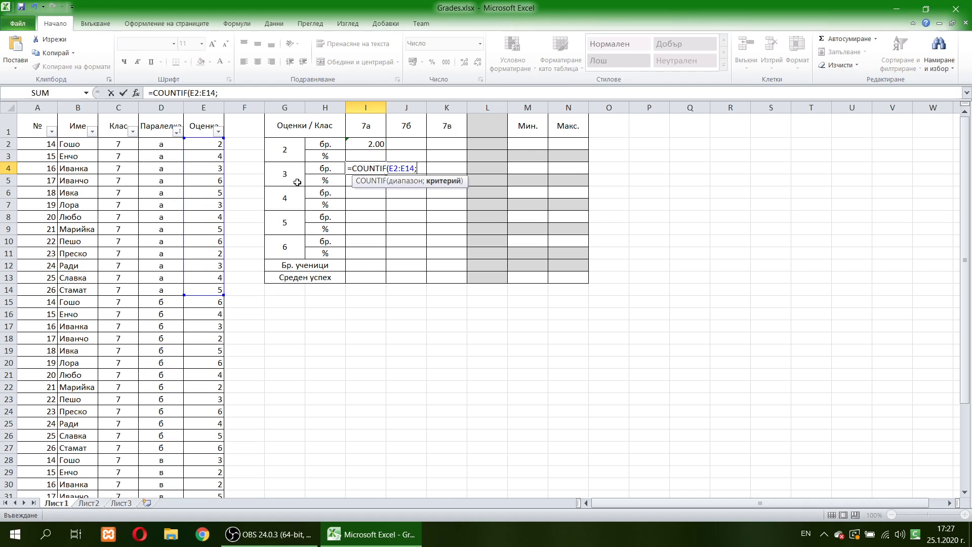
pyautogui.click(297, 182)
pyautogui.press('Return')
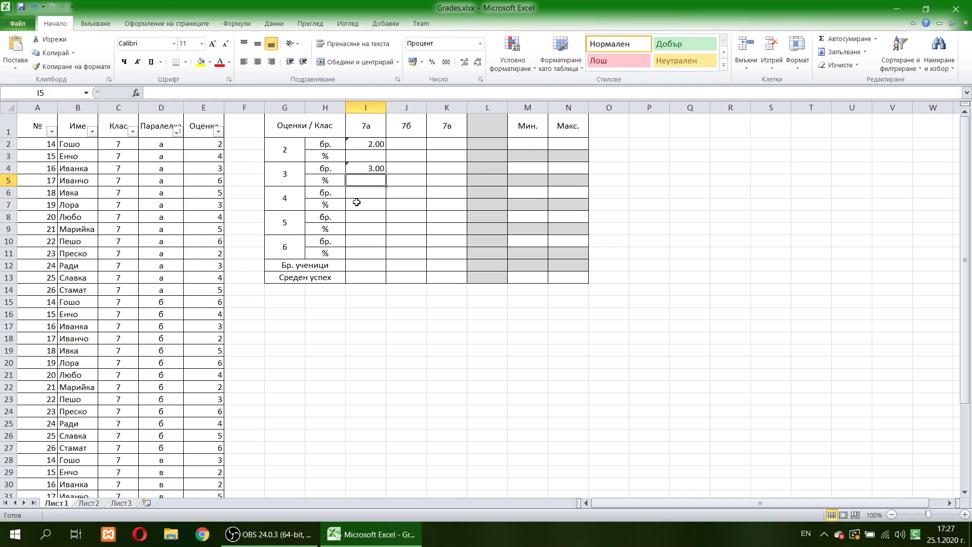
# - Enter =COUNTIF(E2:E14;G6) in I6 for the 7а grade-4 count
pyautogui.press('Down')
pyautogui.write('=')
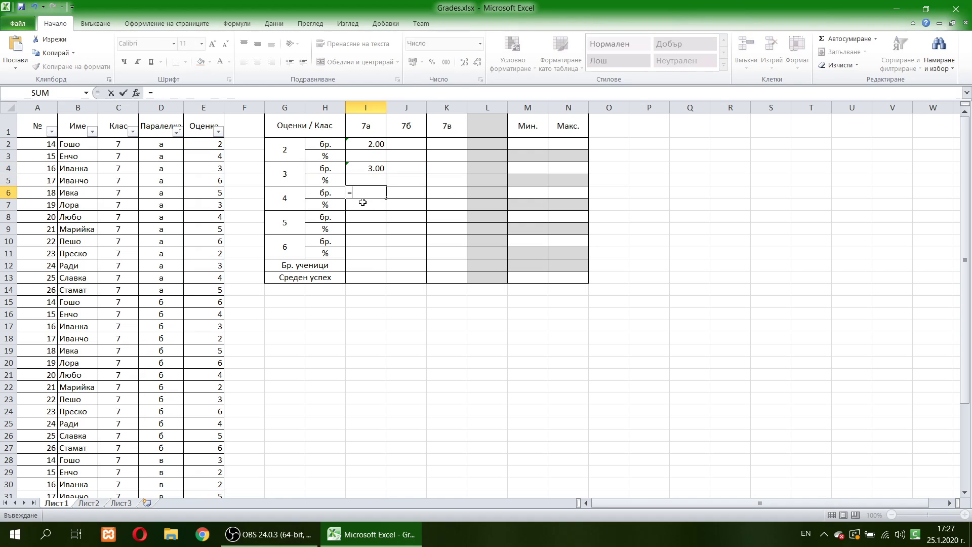
pyautogui.write('COUNTIF)')
pyautogui.press('BackSpace')
pyautogui.write('(')
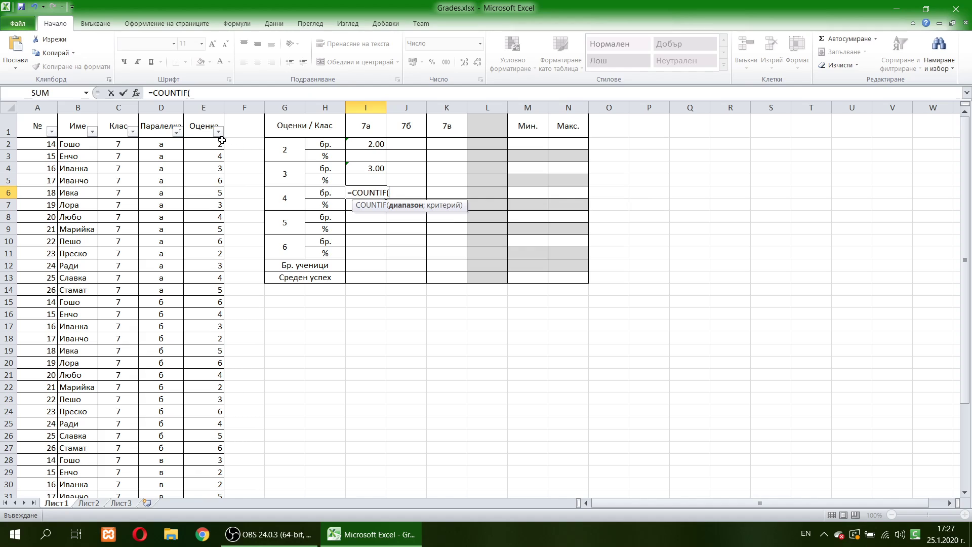
pyautogui.moveTo(222, 140); pyautogui.dragTo(201, 287)
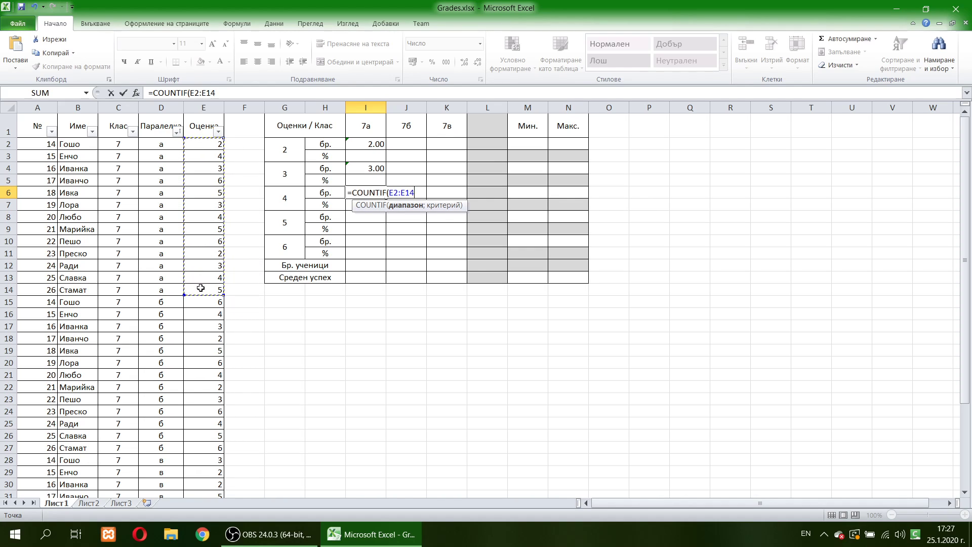
pyautogui.write(';')
pyautogui.click(288, 197)
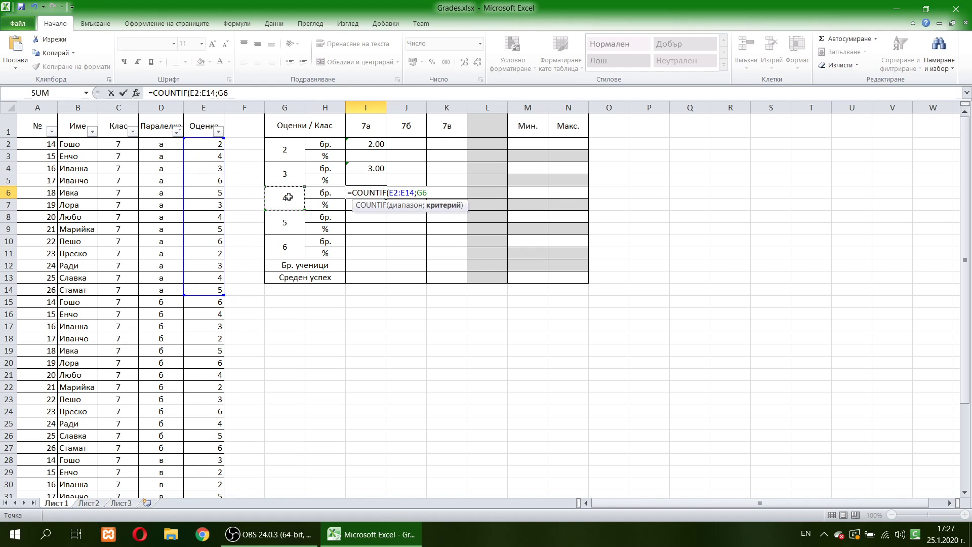
pyautogui.press('Return')
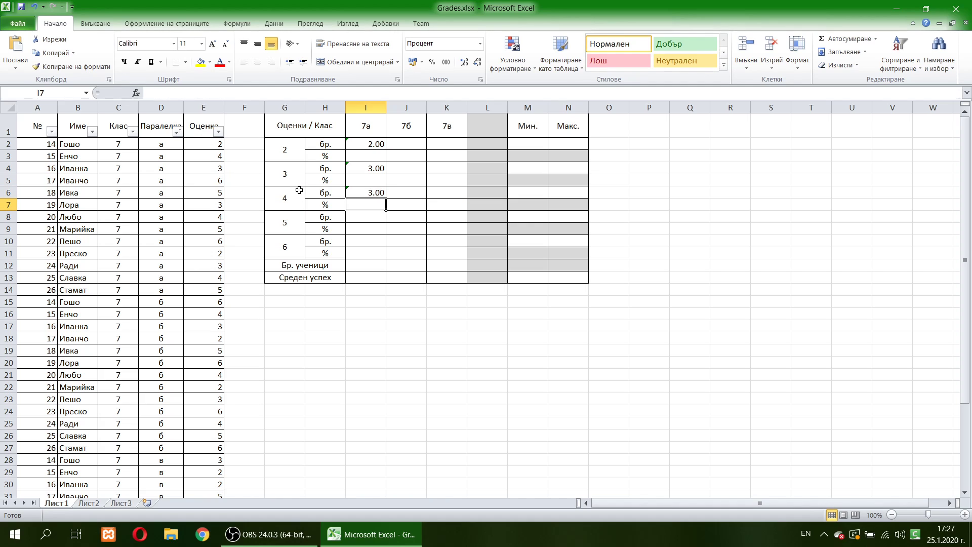
pyautogui.click(366, 217)
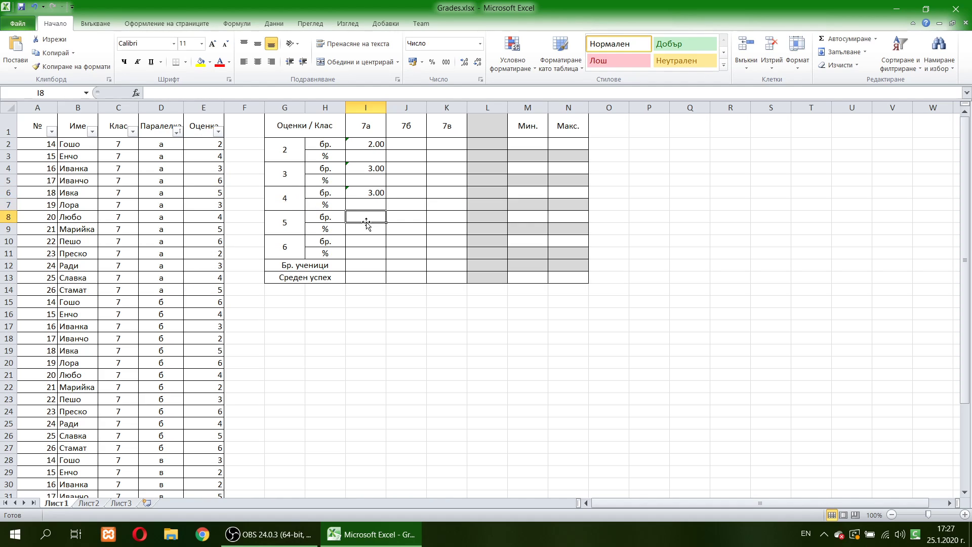
# - Enter =COUNTIF(E2:E14;G8) in I8 and =COUNTIF(E2:E14;G10) in I10 for 7а grades 5 and 6
pyautogui.write('=COUNTIF')
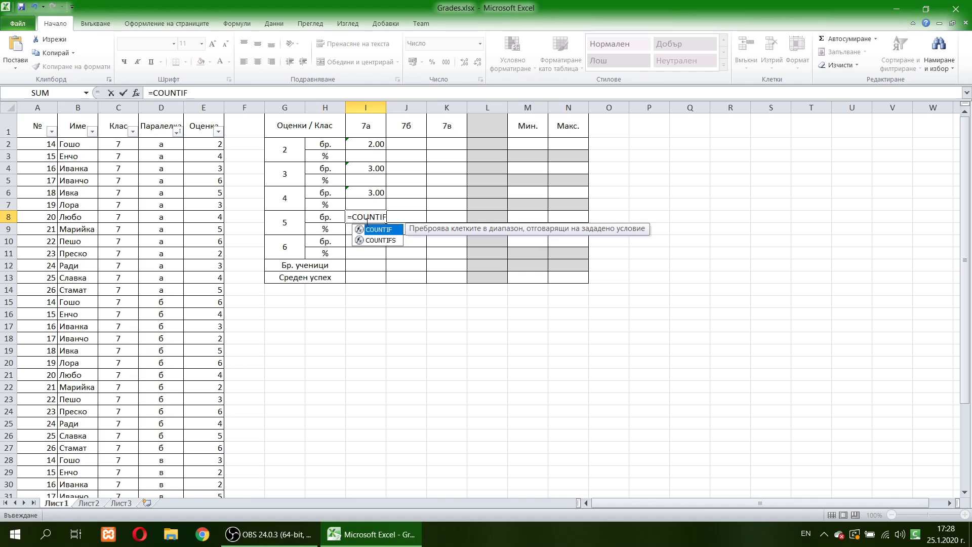
pyautogui.write('(')
pyautogui.moveTo(208, 145); pyautogui.dragTo(189, 289)
pyautogui.write(';')
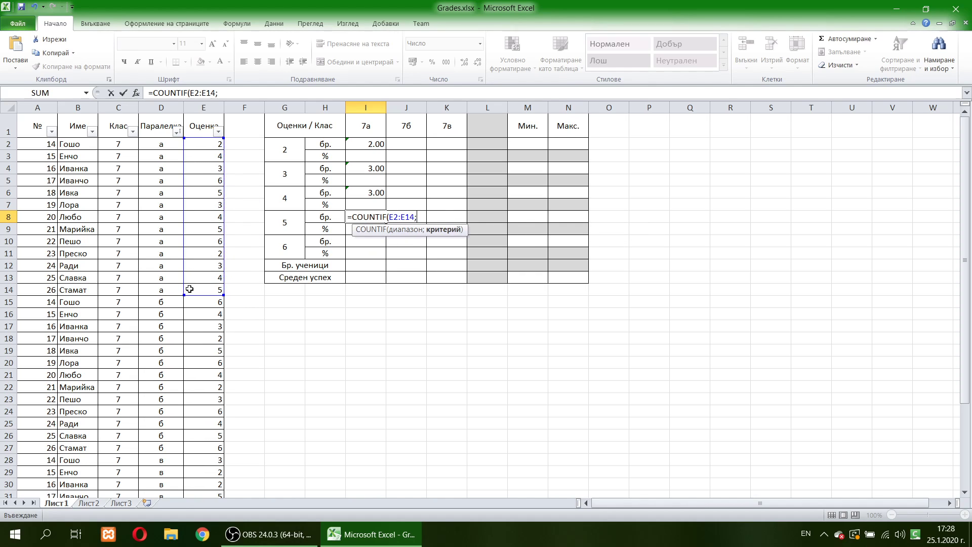
pyautogui.click(285, 224)
pyautogui.press('Return')
pyautogui.press('Return')
pyautogui.write('=C')
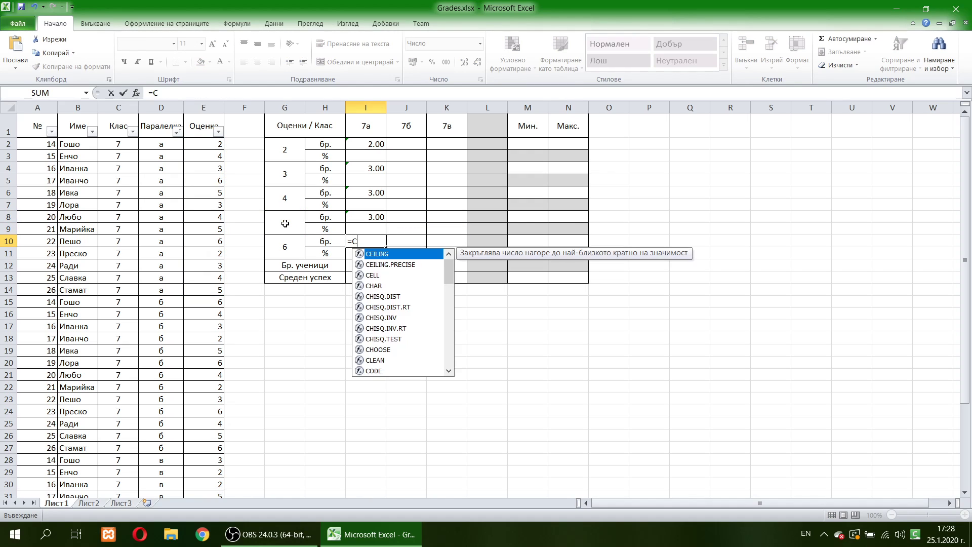
pyautogui.write('OUNTIF')
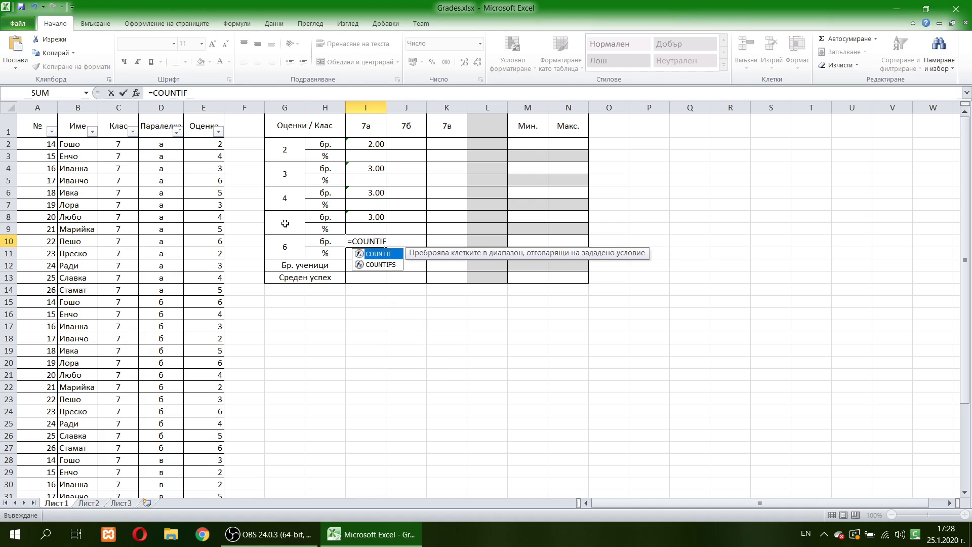
pyautogui.write('(')
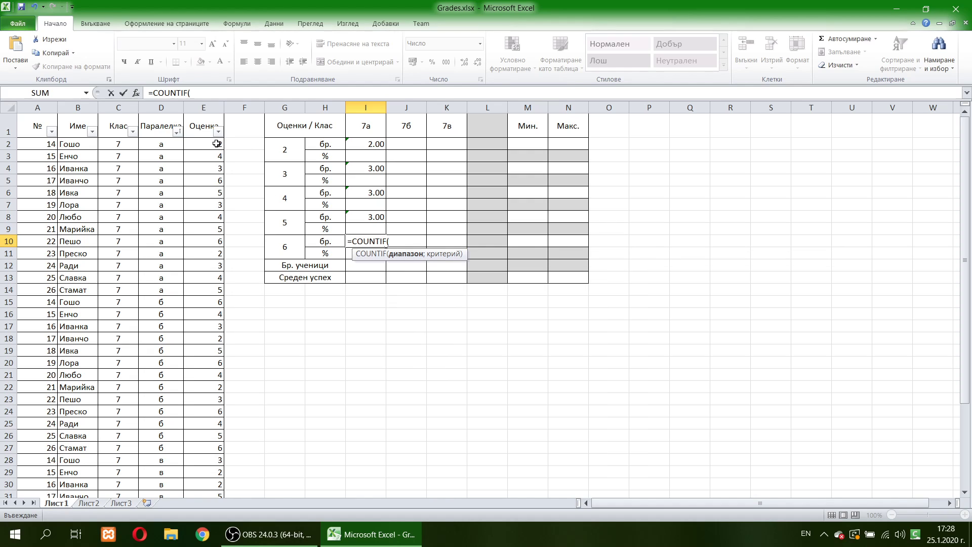
pyautogui.moveTo(217, 143); pyautogui.dragTo(199, 290)
pyautogui.write(';')
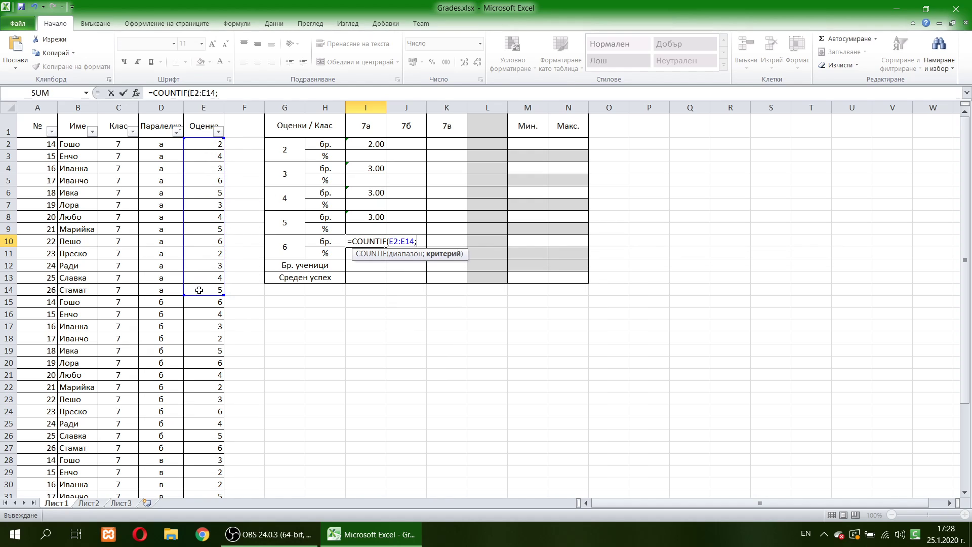
pyautogui.click(289, 253)
pyautogui.press('Return')
# - Enter =COUNT(E2:E14) in I12 and =AVERAGE(E2:E14) in I13, giving 13 students and 4.00
pyautogui.press('Down')
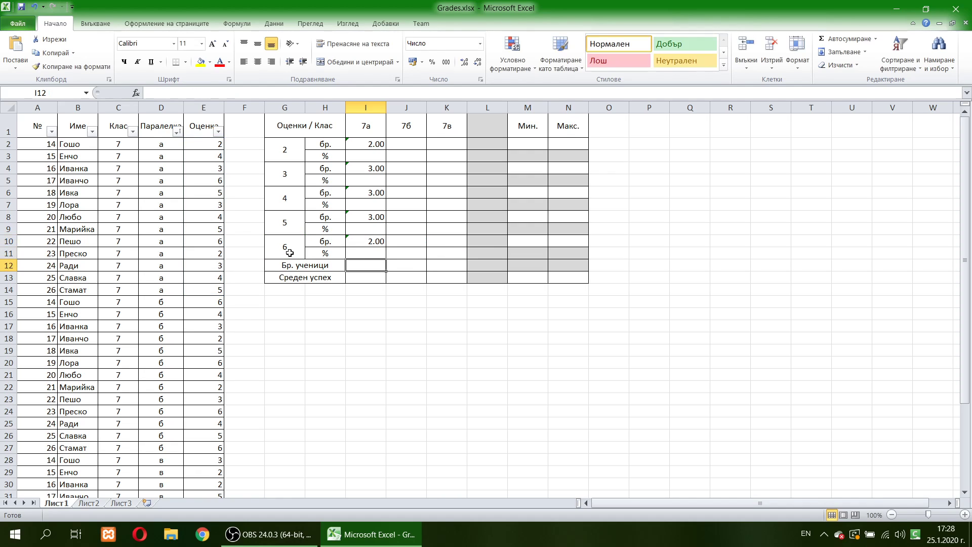
pyautogui.write('=COUN')
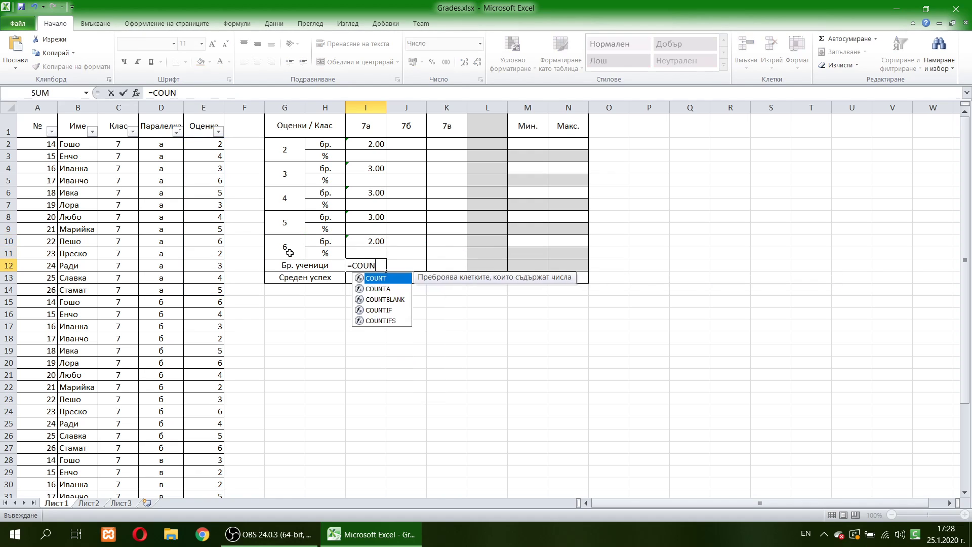
pyautogui.write('T(')
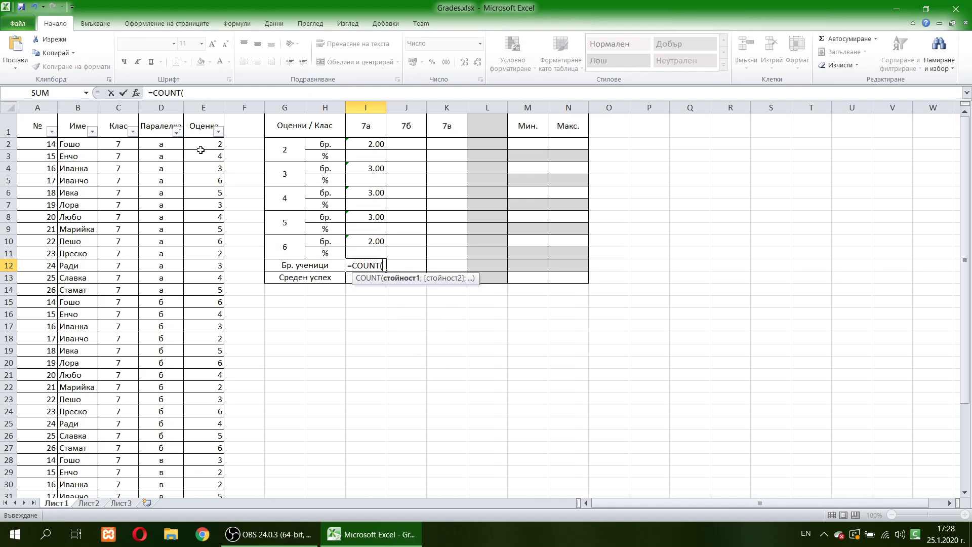
pyautogui.moveTo(200, 144); pyautogui.dragTo(199, 286)
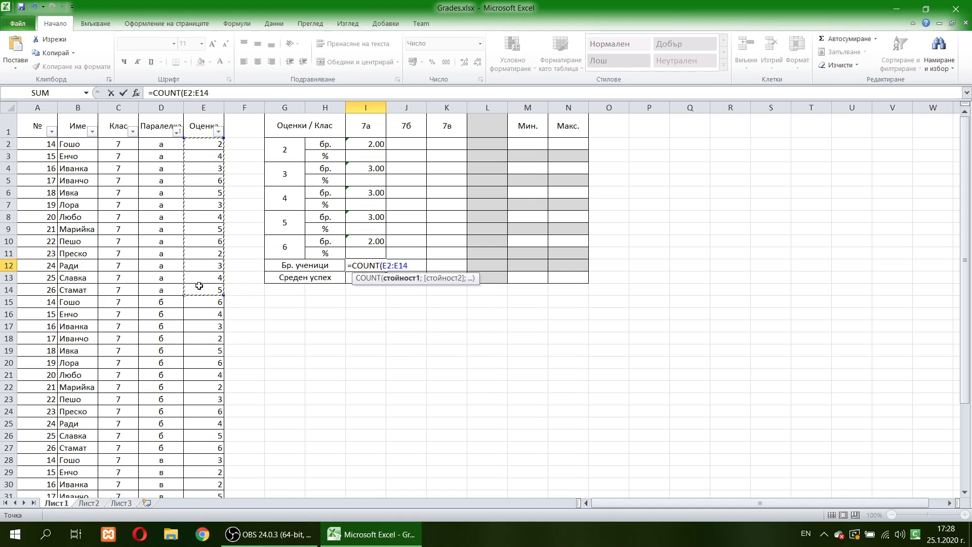
pyautogui.press('Return')
pyautogui.write('=AV')
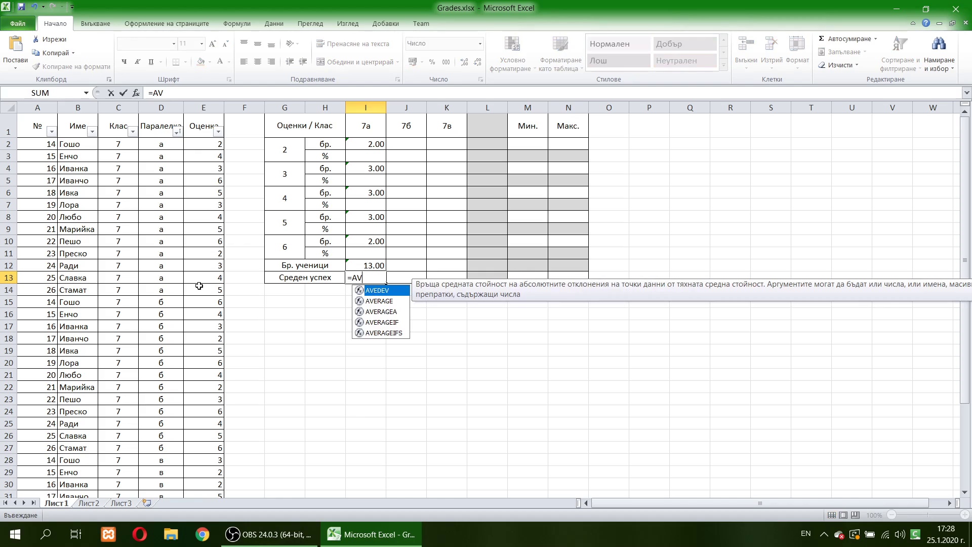
pyautogui.write('ERAGE(')
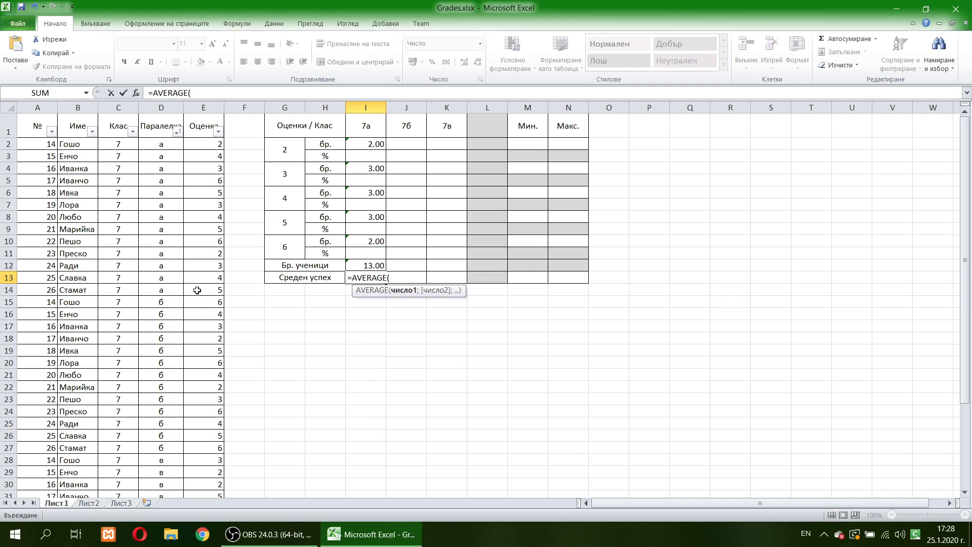
pyautogui.moveTo(213, 142); pyautogui.dragTo(201, 288)
pyautogui.press('Return')
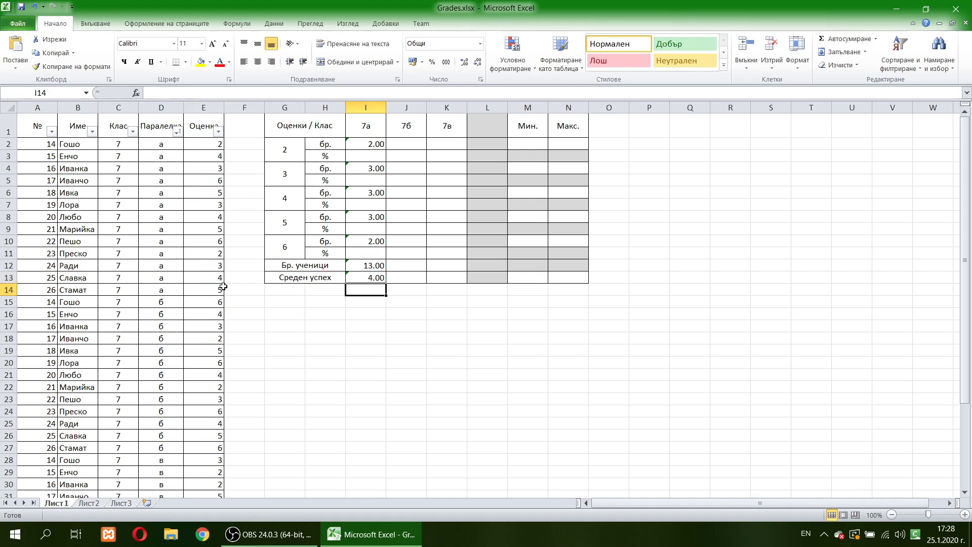
# - Enter =COUNTIF(E15:E27;G2) in J2 for the 7б grade-2 count
pyautogui.click(406, 144)
pyautogui.write('=')
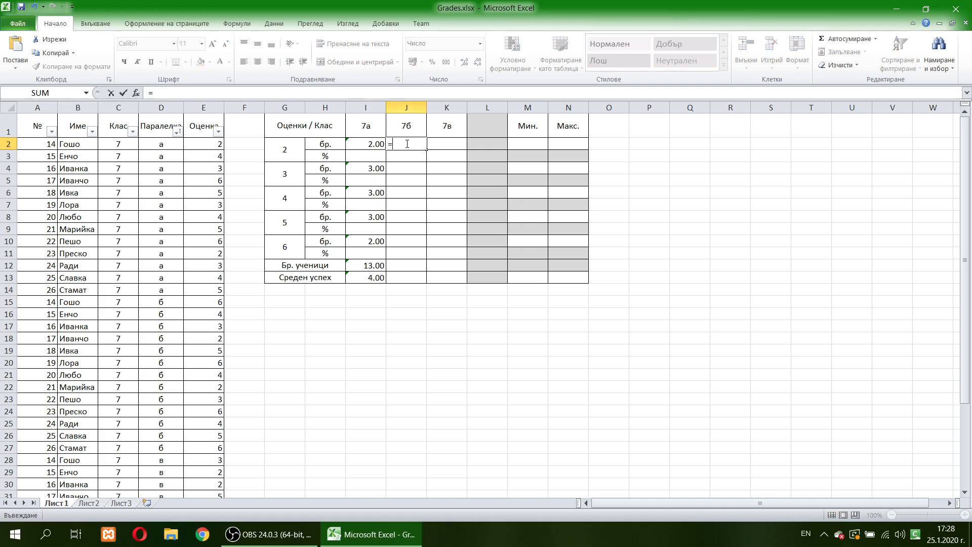
pyautogui.write('COUNTIF')
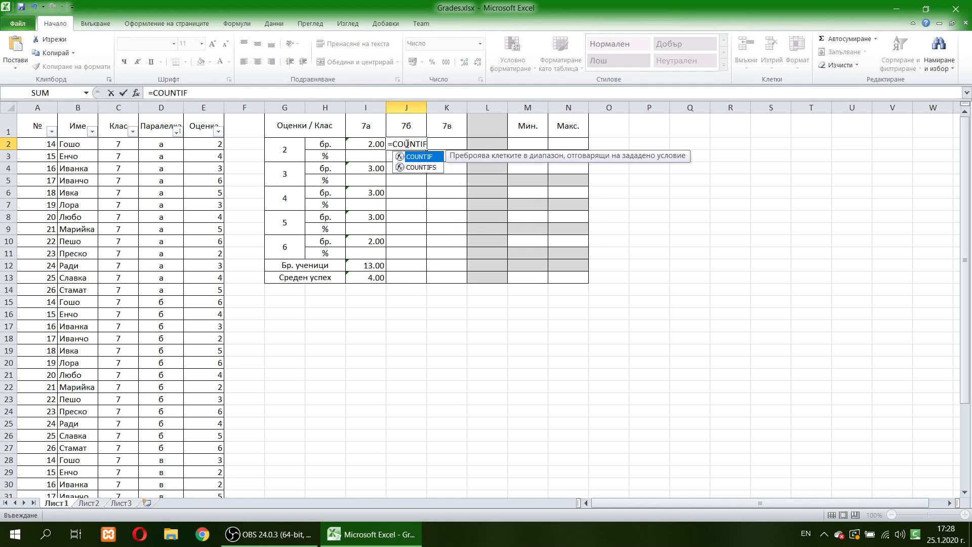
pyautogui.write('(')
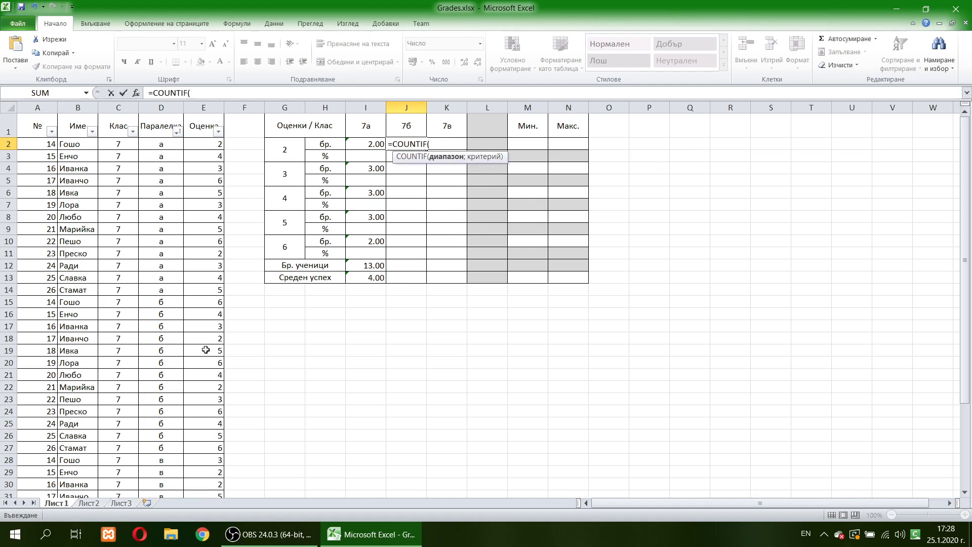
pyautogui.moveTo(211, 307); pyautogui.dragTo(200, 443)
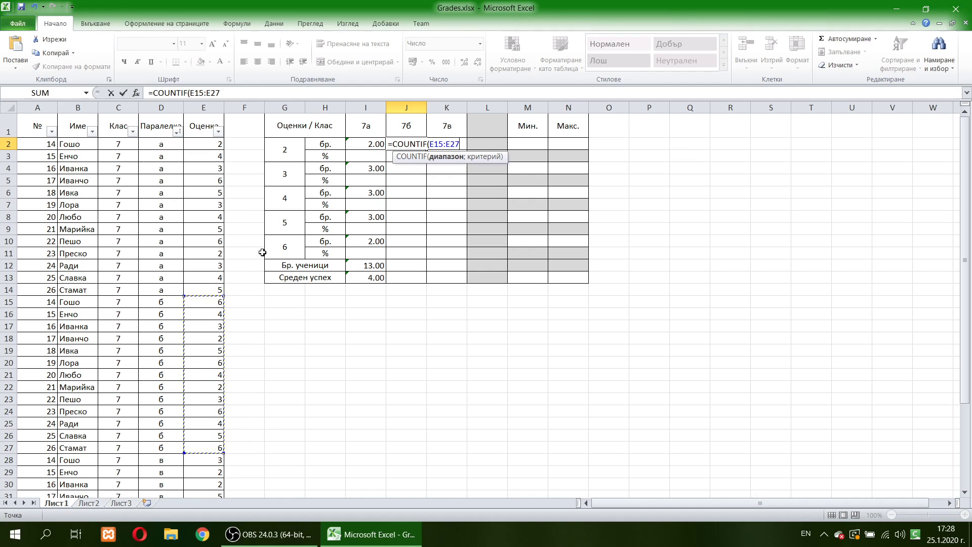
pyautogui.write(';')
pyautogui.click(288, 154)
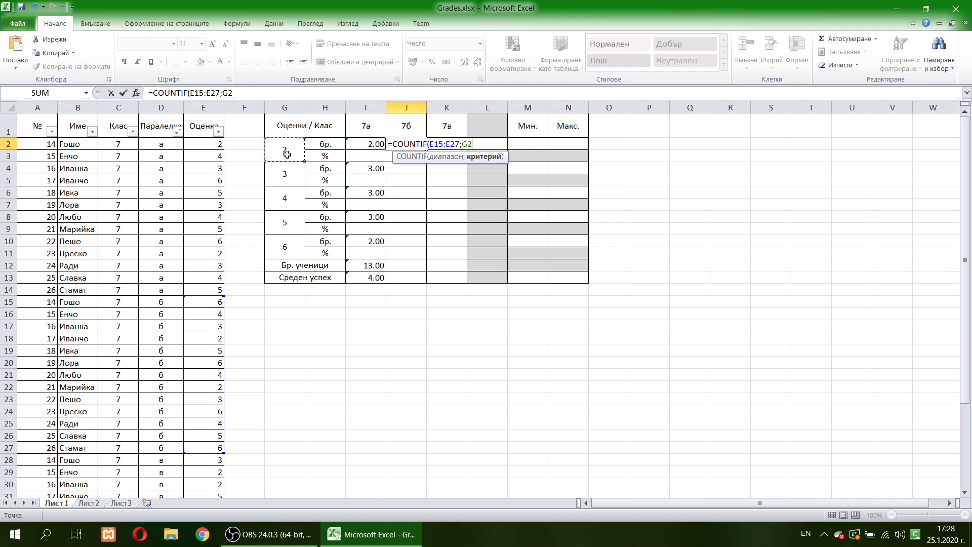
pyautogui.press('Return')
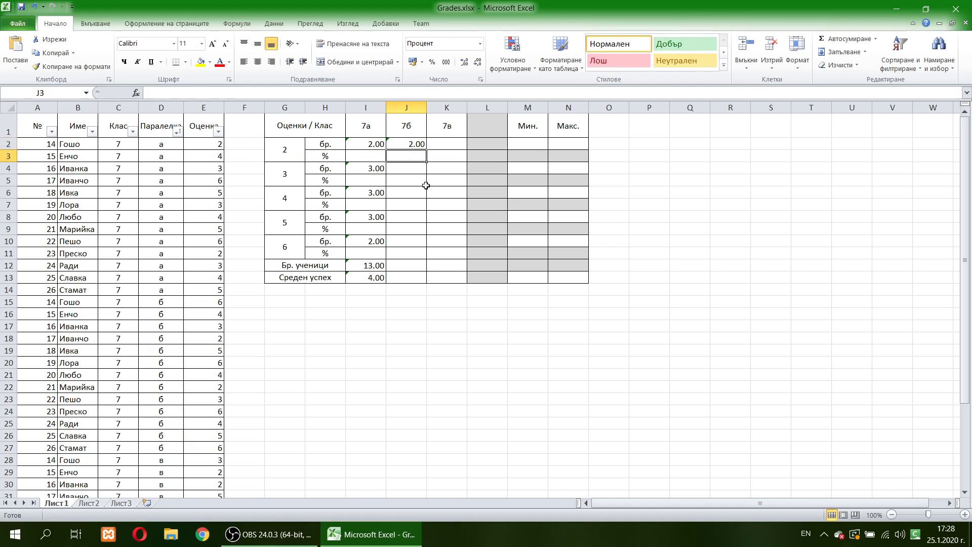
# - Enter =COUNTIF(E15:E27;G4) in J4 for the 7б grade-3 count
pyautogui.click(405, 168)
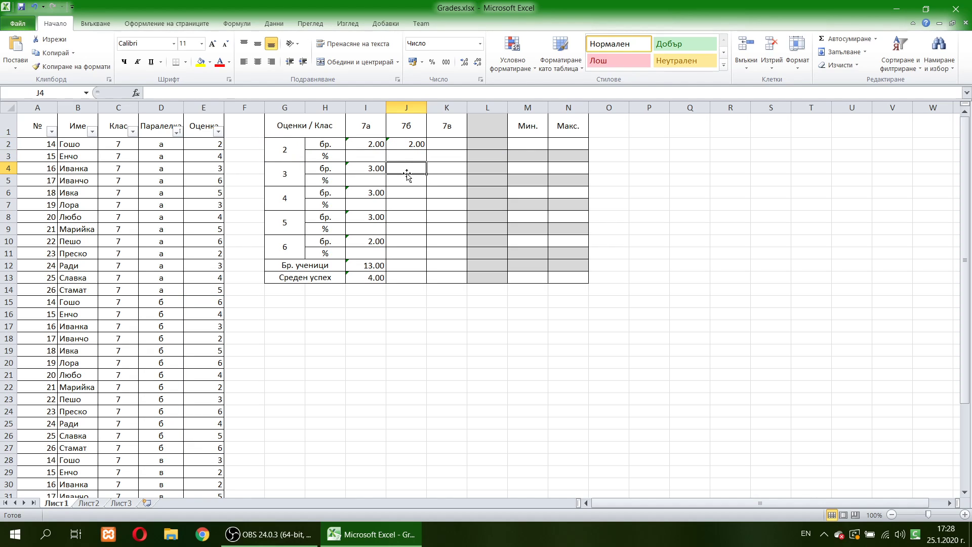
pyautogui.write('=COU')
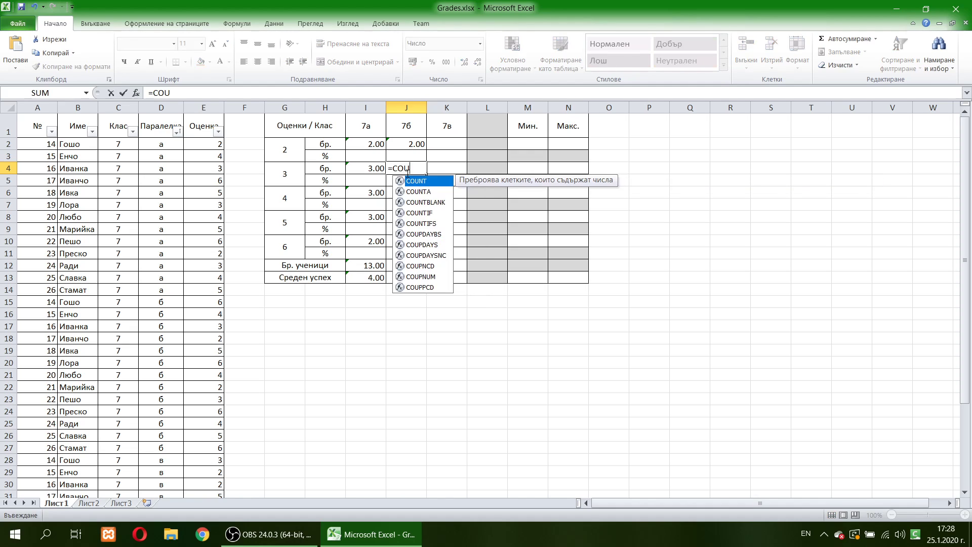
pyautogui.write('NTIF(')
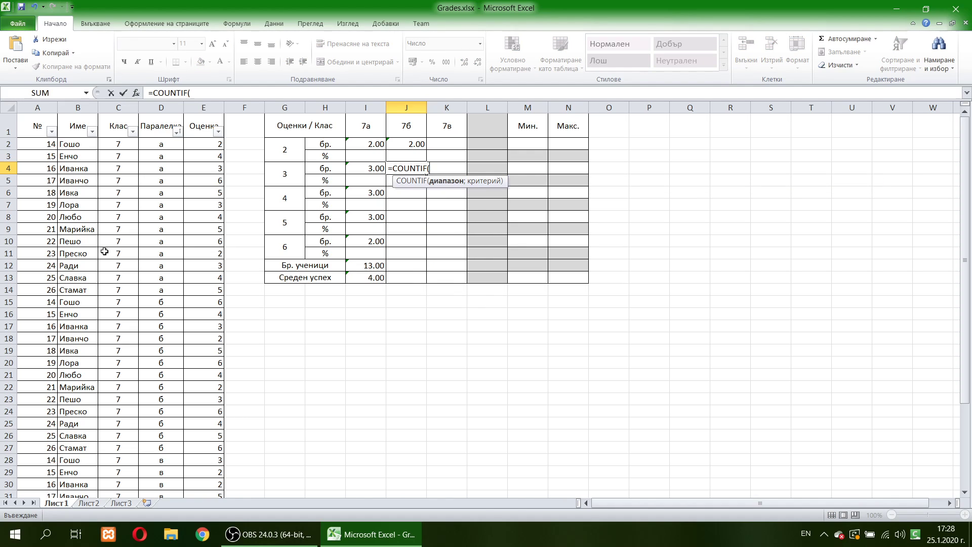
pyautogui.moveTo(211, 302); pyautogui.dragTo(212, 449)
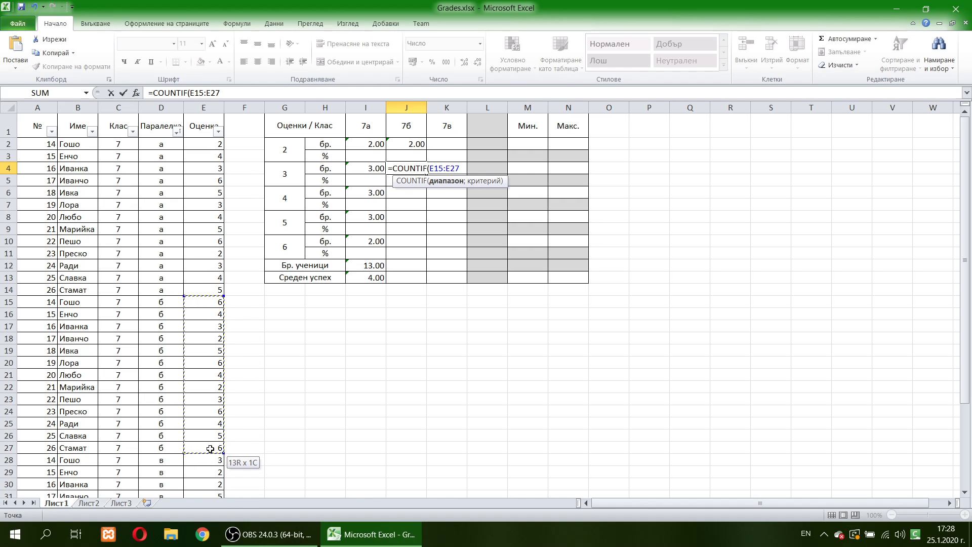
pyautogui.write(';')
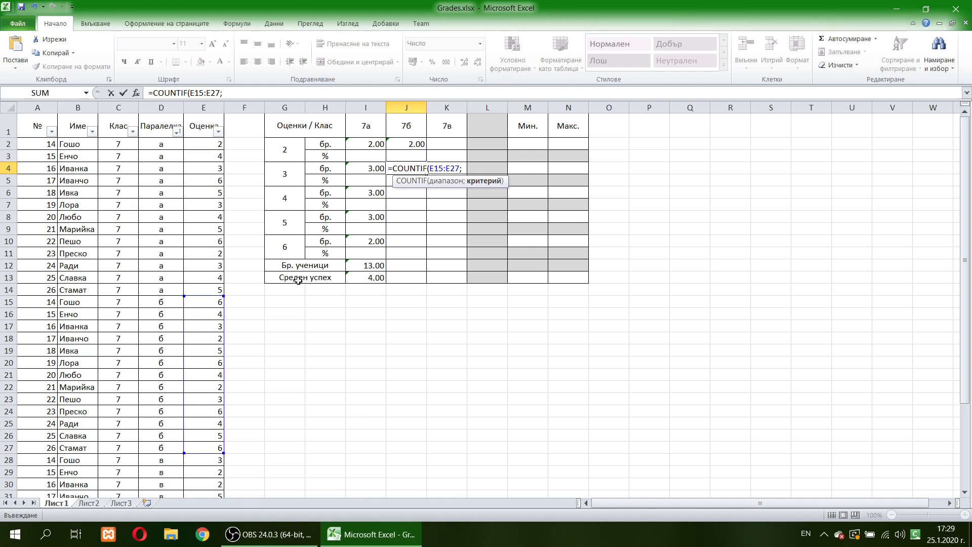
pyautogui.click(293, 179)
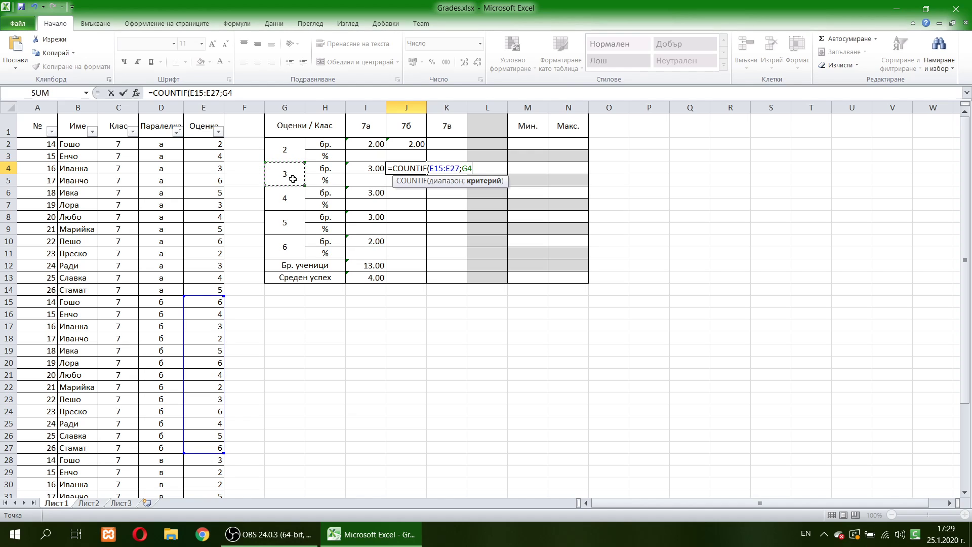
pyautogui.press('Return')
pyautogui.click(427, 198)
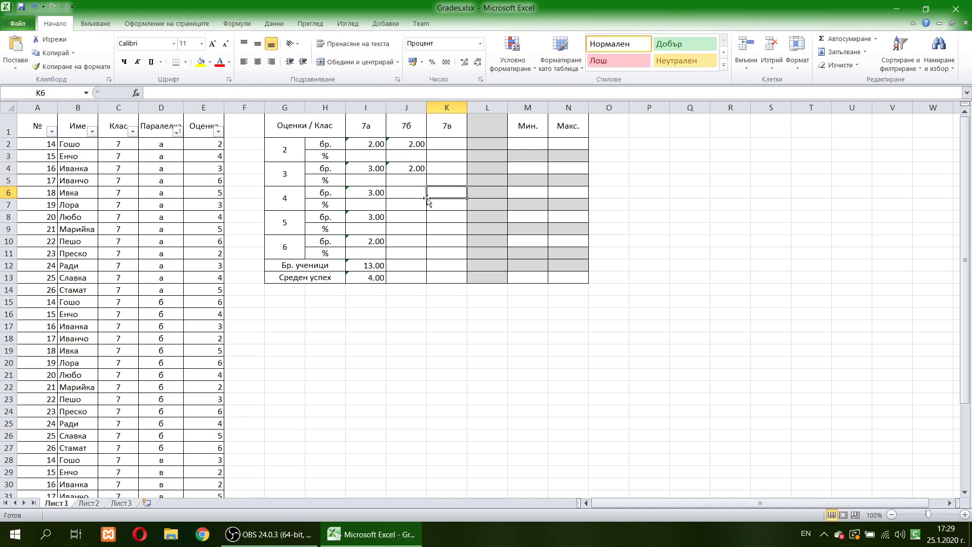
# - Enter COUNTIF formulas over E15:E27 in J6 and J8 for 7б grades 4 and 5 (3.00, 2.00)
pyautogui.click(397, 195)
pyautogui.write('=COU')
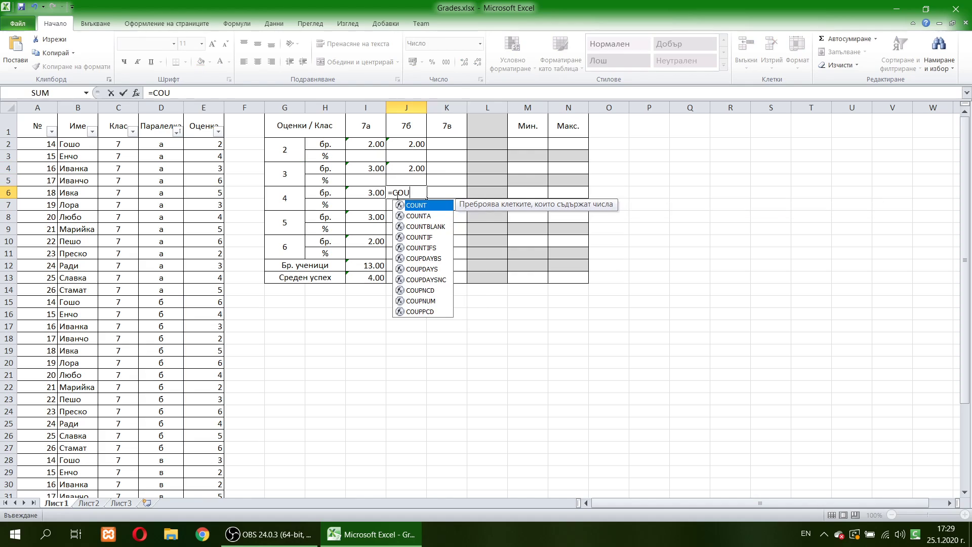
pyautogui.write('NTIF(')
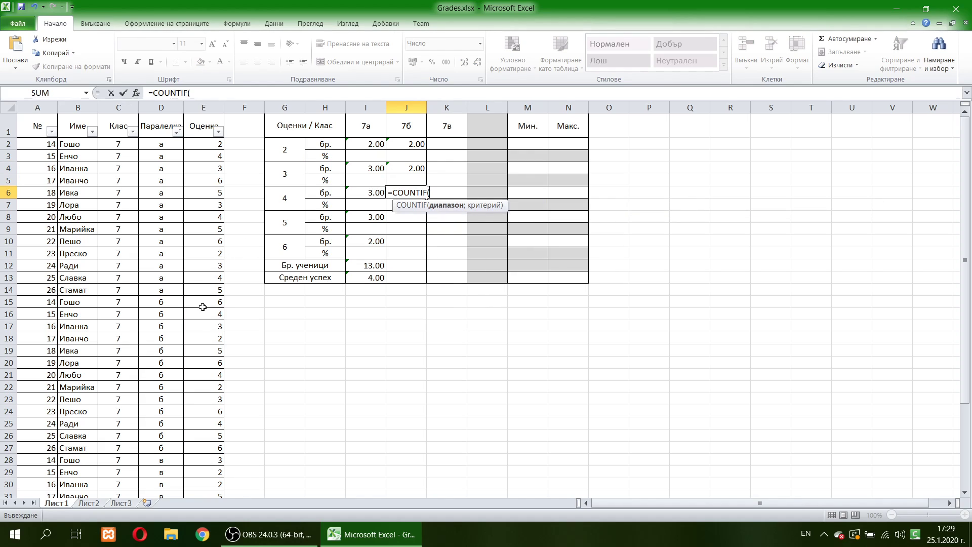
pyautogui.moveTo(203, 307); pyautogui.dragTo(198, 448)
pyautogui.write(';')
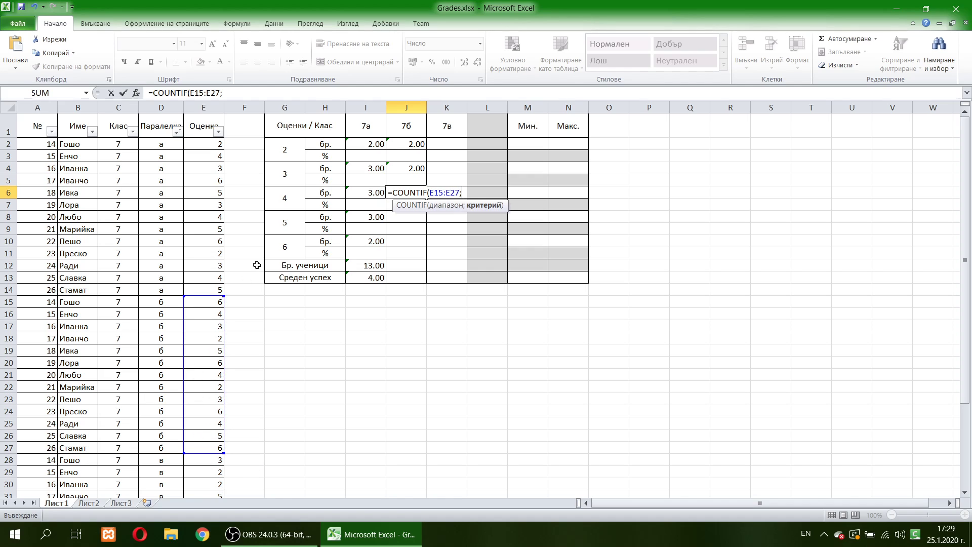
pyautogui.click(278, 202)
pyautogui.press('Return')
pyautogui.press('Return')
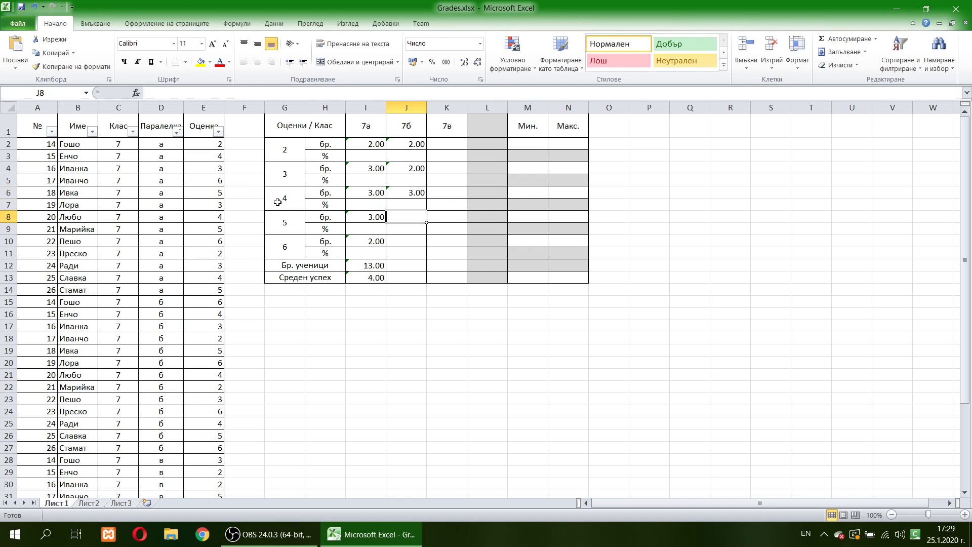
pyautogui.write('=COUNT')
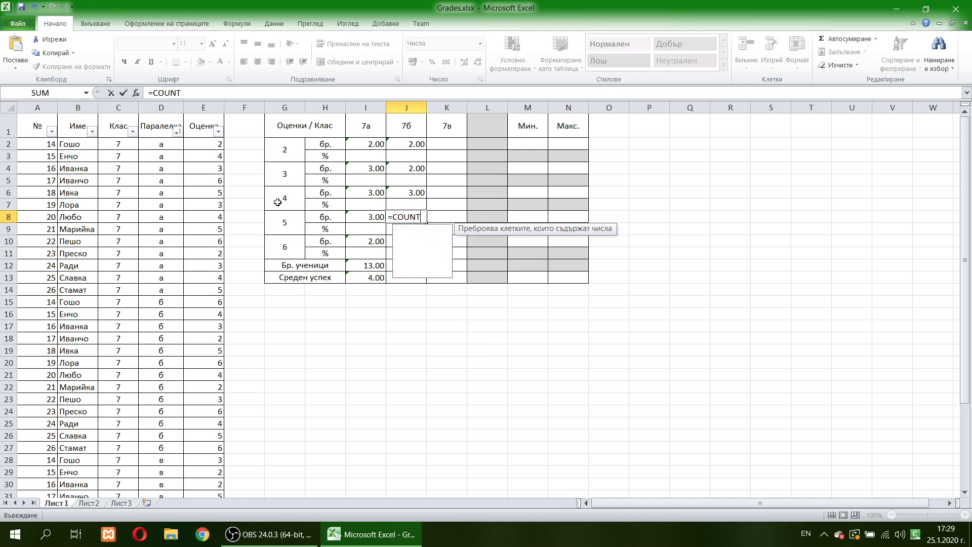
pyautogui.write('IF(')
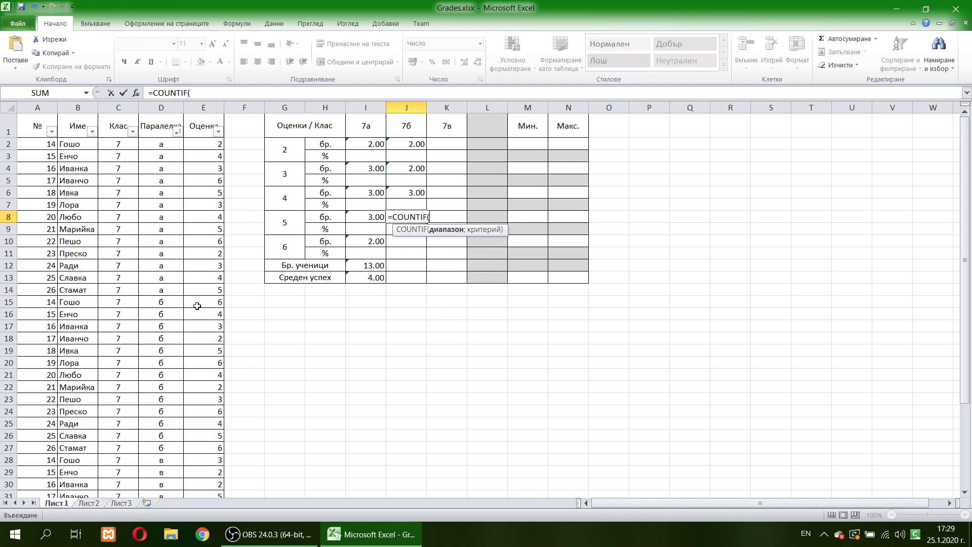
pyautogui.moveTo(209, 305); pyautogui.dragTo(211, 444)
pyautogui.write(';')
pyautogui.click(285, 225)
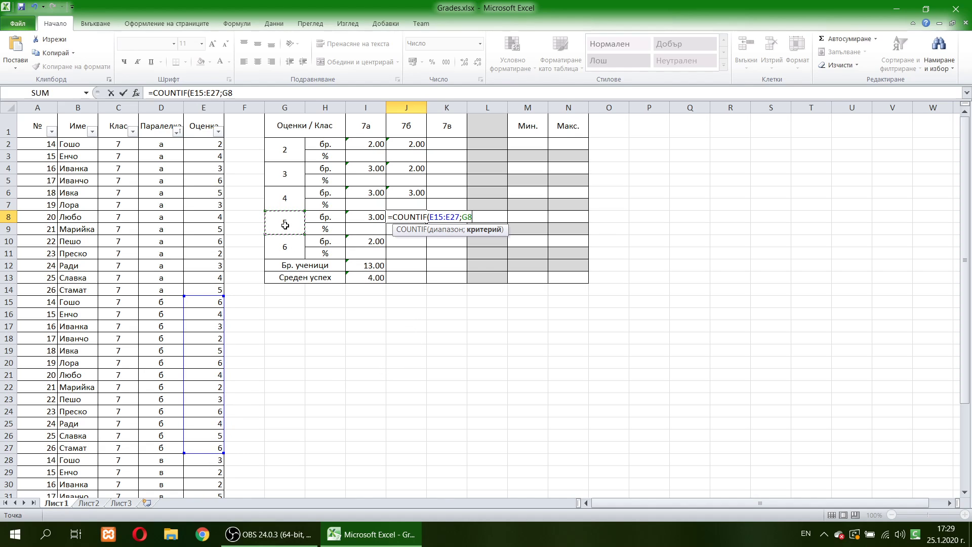
pyautogui.press('Return')
# - Enter =COUNTIF(E15:E27;G10) in J10 for the 7б grade-6 count of 4.00
pyautogui.press('Down')
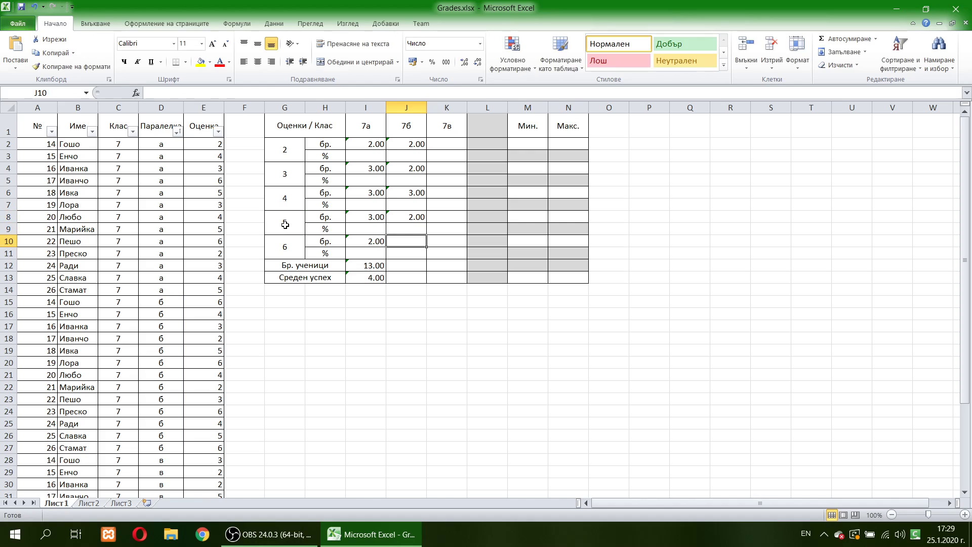
pyautogui.write('=COU')
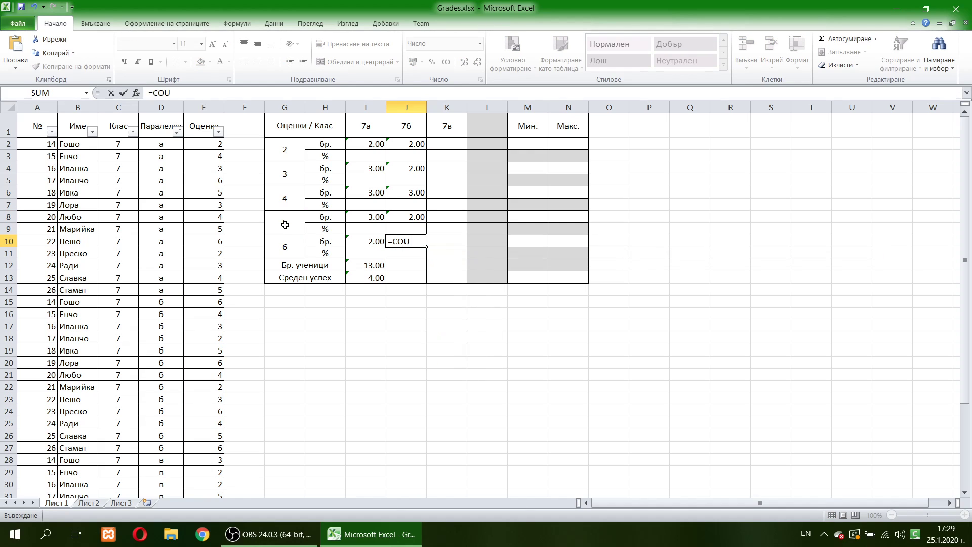
pyautogui.write('NTIF(')
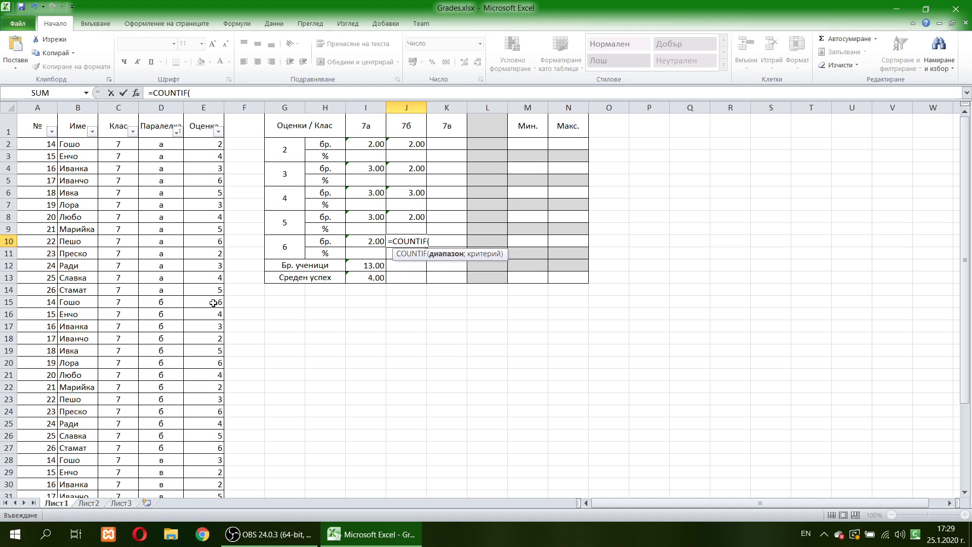
pyautogui.moveTo(213, 302); pyautogui.dragTo(198, 447)
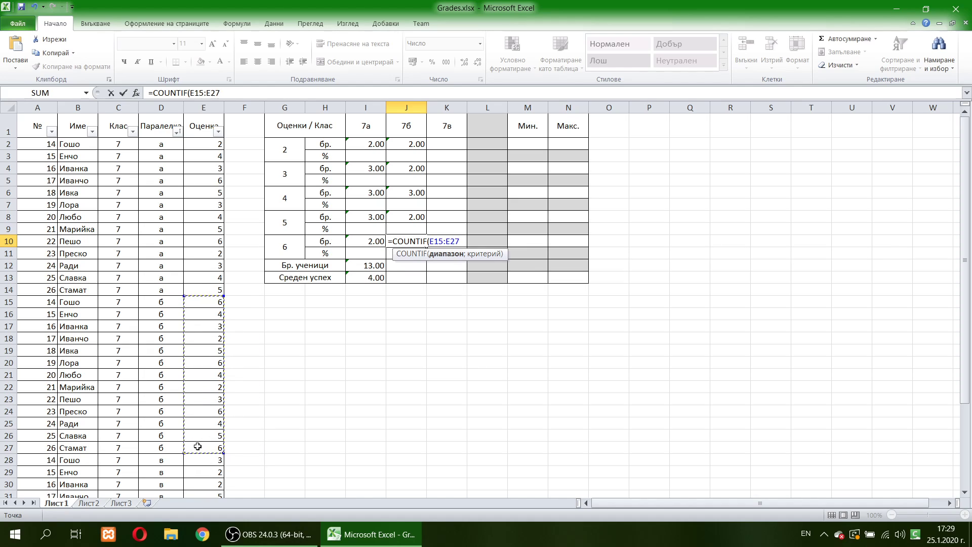
pyautogui.write(';')
pyautogui.click(285, 246)
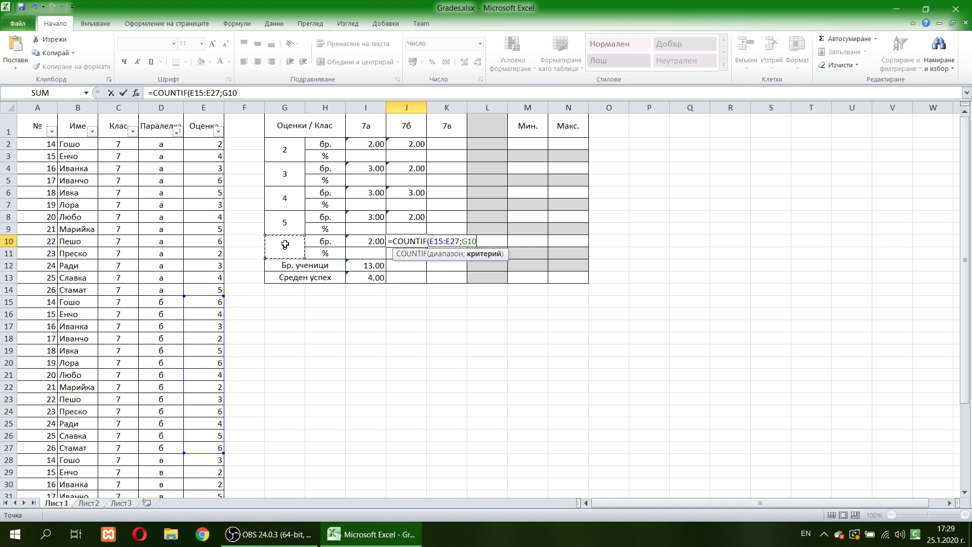
pyautogui.press('Return')
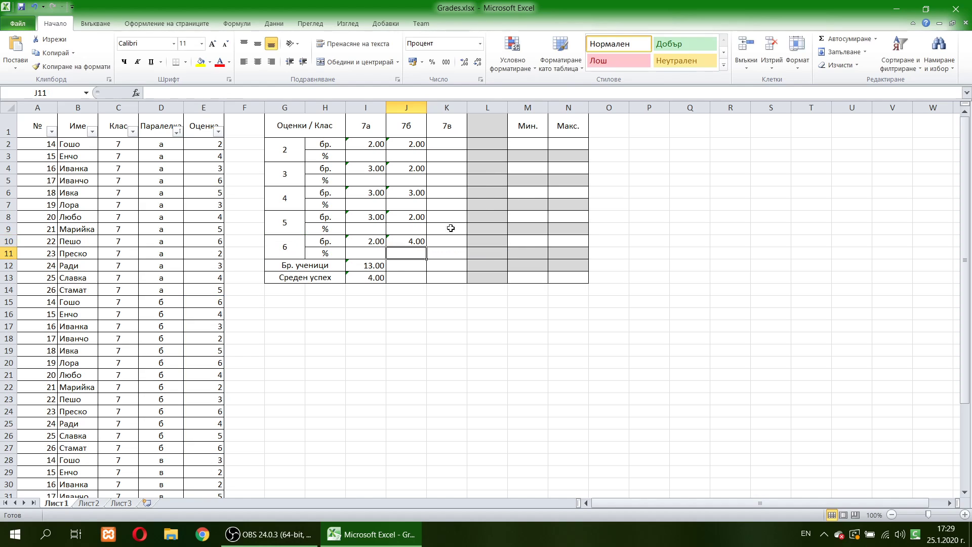
pyautogui.press('Down')
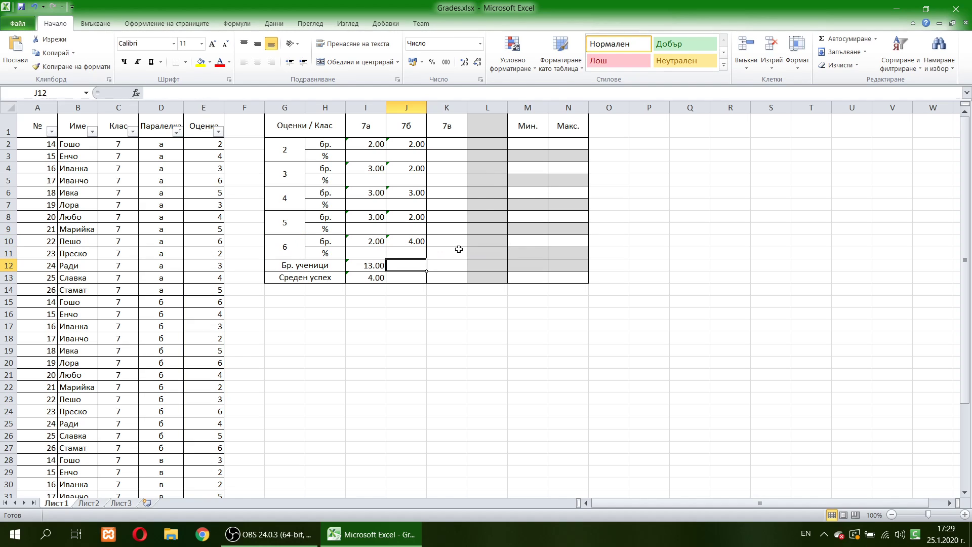
# - Enter =COUNT(E15:E27) in J12, giving 13 students in 7б
pyautogui.write('=COUNT')
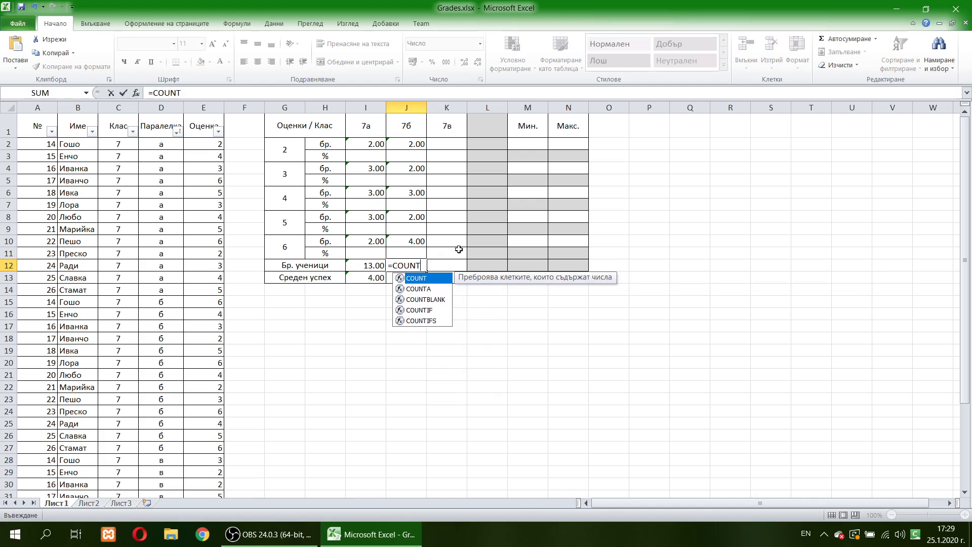
pyautogui.write('(')
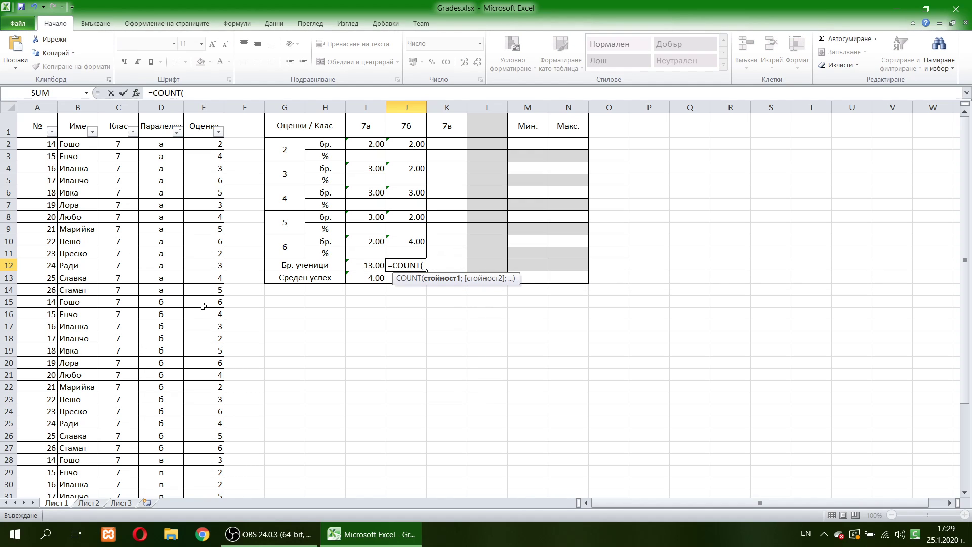
pyautogui.moveTo(203, 307); pyautogui.dragTo(206, 446)
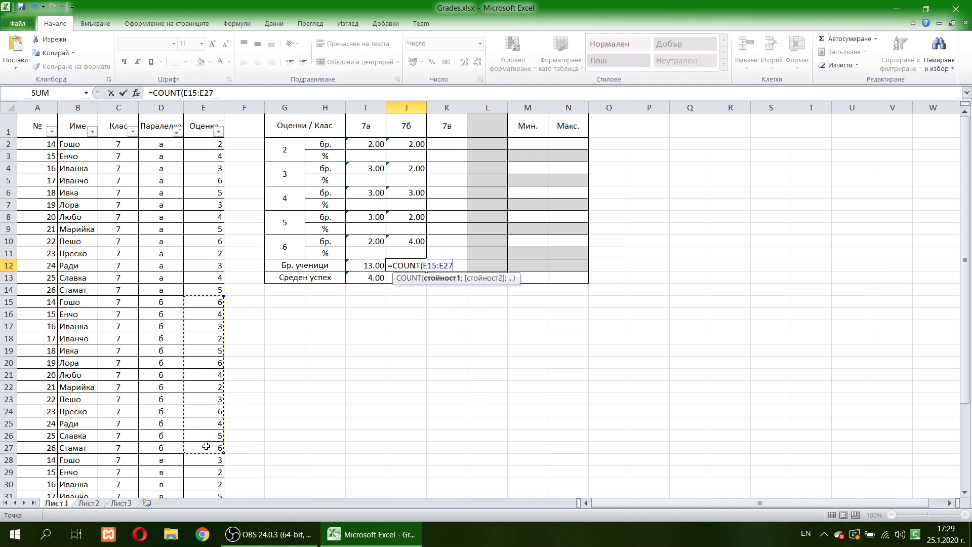
pyautogui.press('Return')
# - Enter =AVERAGE(E15:E27) in J13 for the 7б average of 4.31
pyautogui.write('+A')
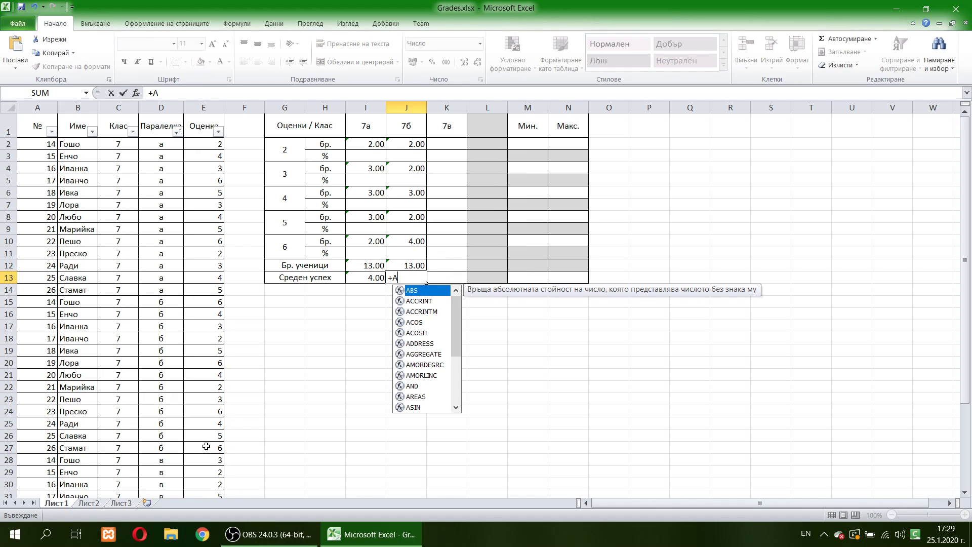
pyautogui.press('Escape')
pyautogui.write('=AV')
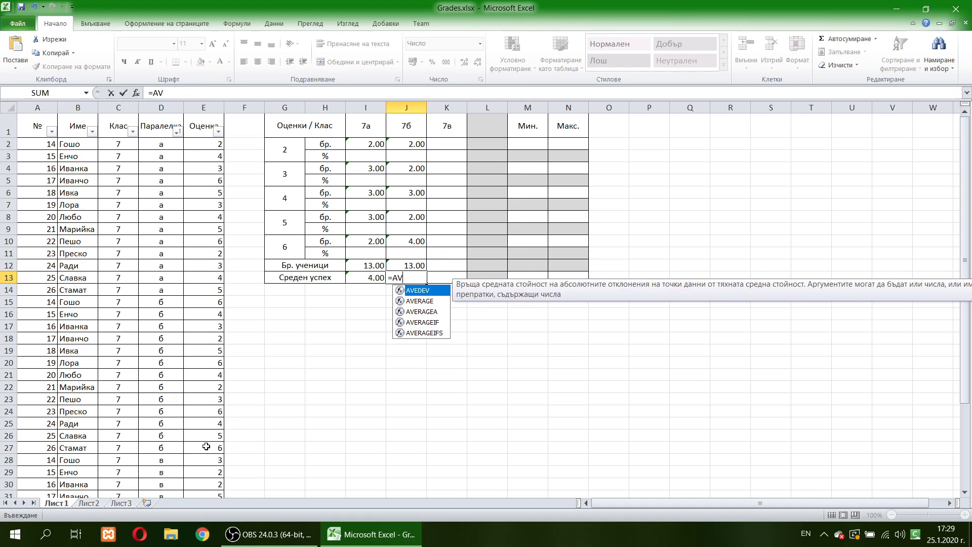
pyautogui.write('ERAGE(')
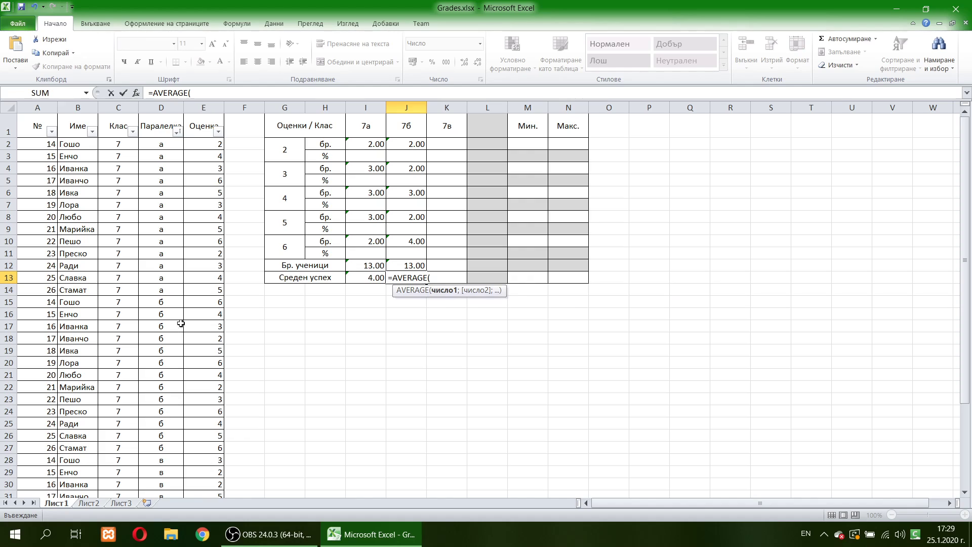
pyautogui.moveTo(198, 301); pyautogui.dragTo(201, 430)
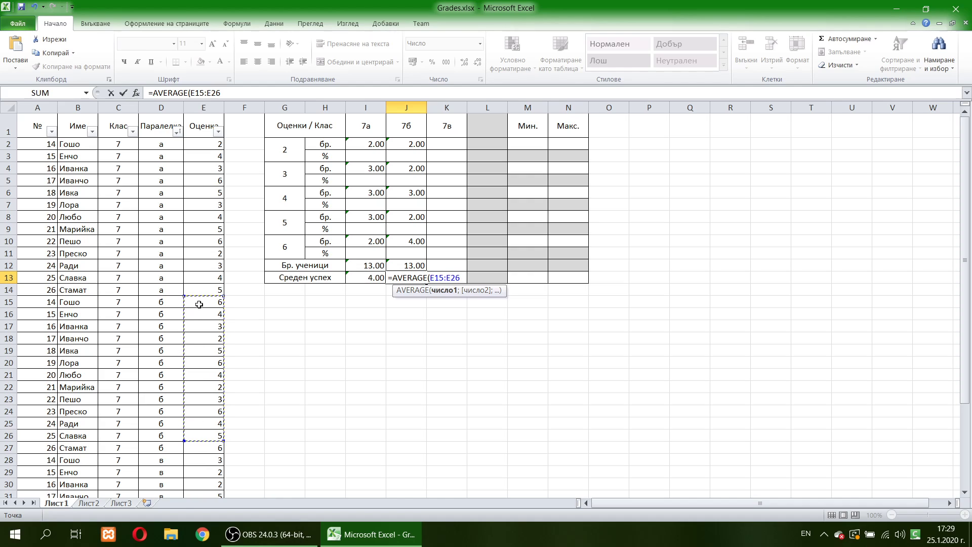
pyautogui.moveTo(196, 303); pyautogui.dragTo(201, 444)
pyautogui.press('Return')
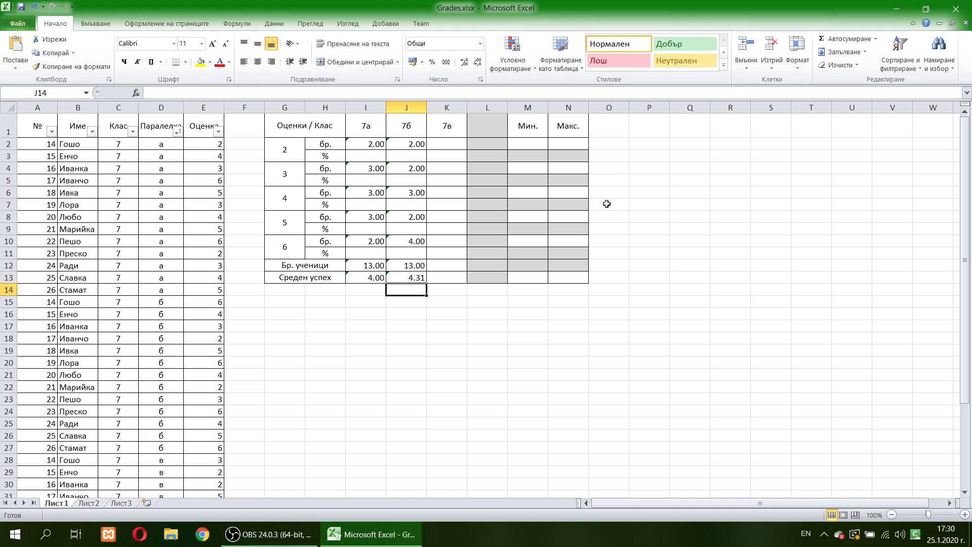
# - Enter =COUNTIF(E28:E40;G2) in the 7в grade 2 cell, giving 4
pyautogui.click(447, 144)
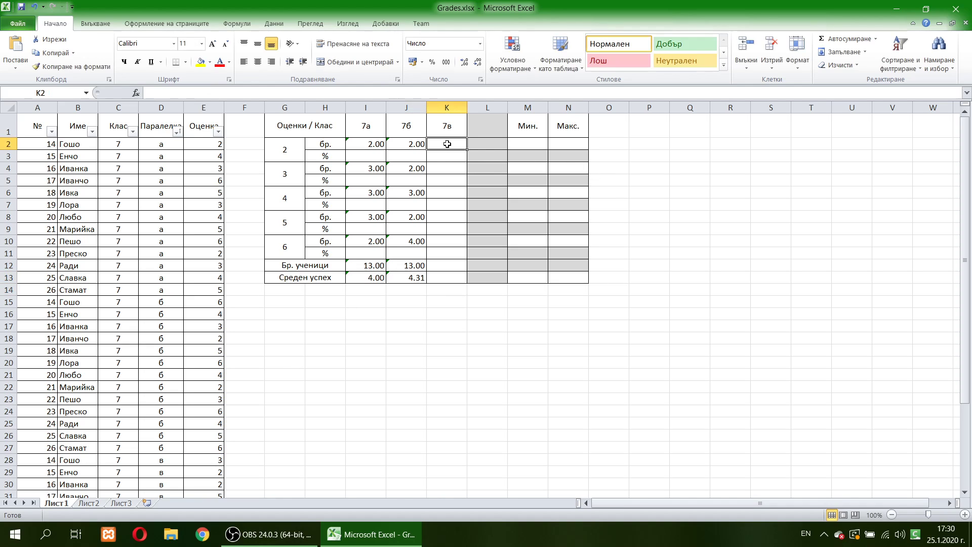
pyautogui.write('=COUNTIF')
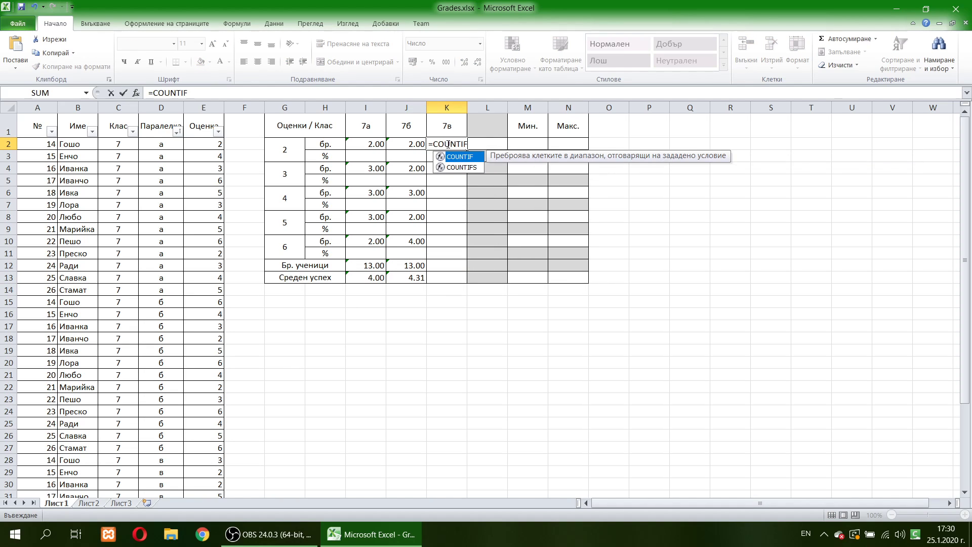
pyautogui.write('(')
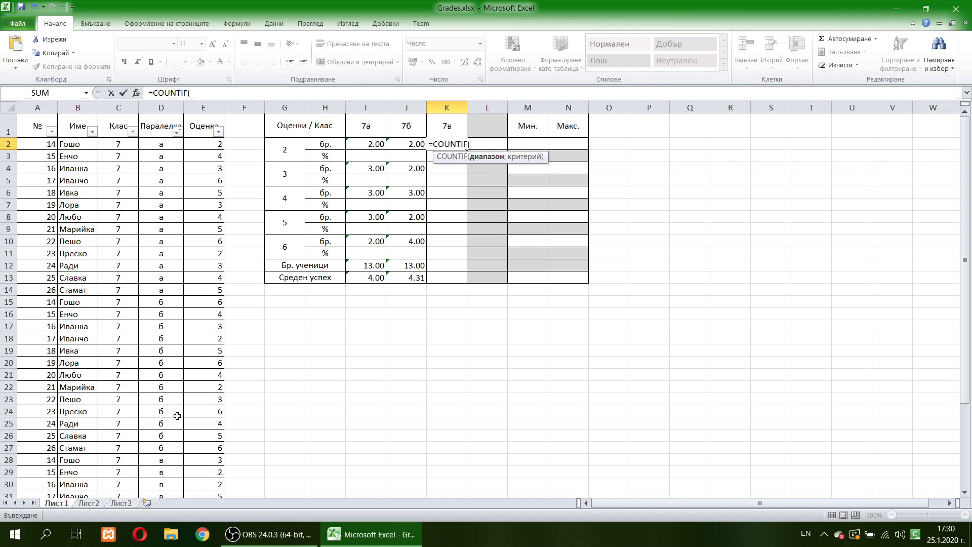
pyautogui.moveTo(197, 463); pyautogui.dragTo(205, 476)
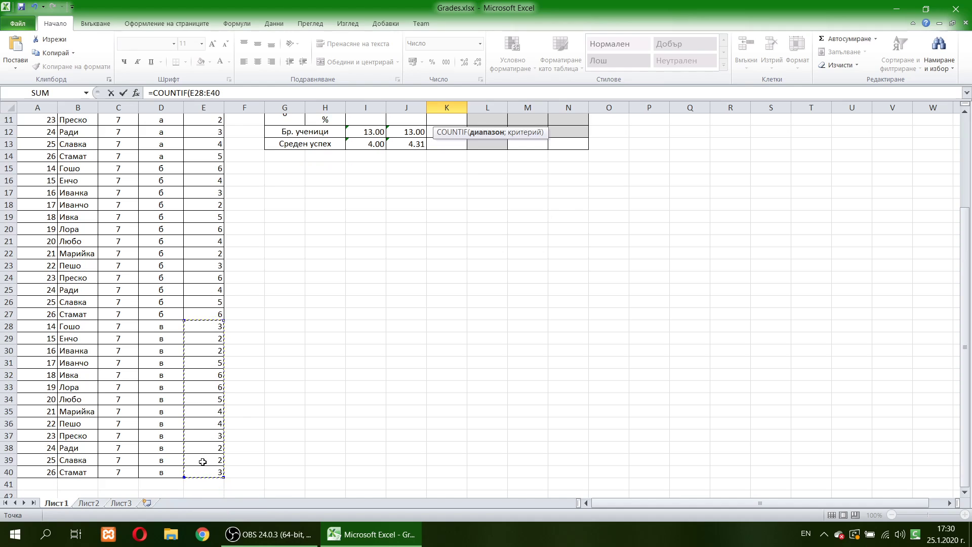
pyautogui.write(';')
pyautogui.scroll(4, 444, 209)
pyautogui.click(295, 157)
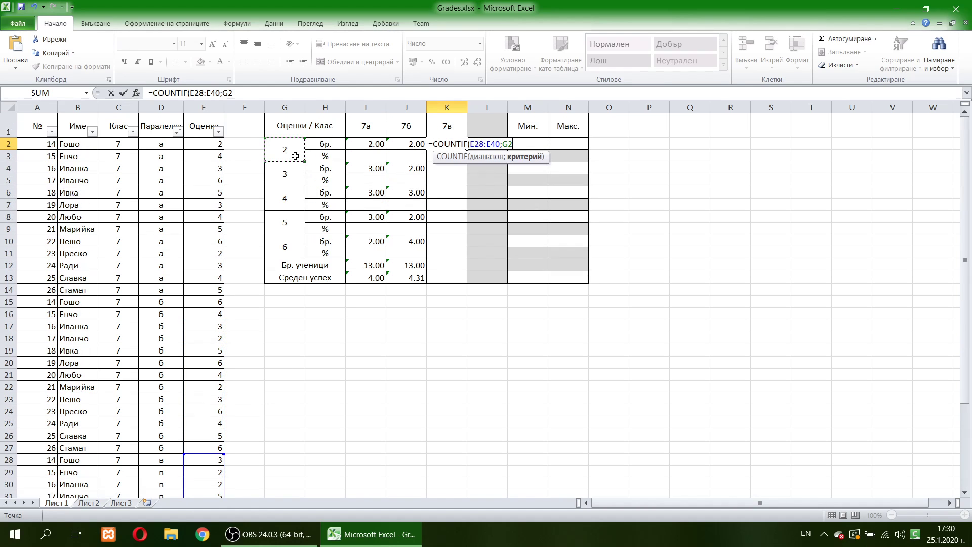
pyautogui.press('Return')
# - Count 7в's grade 3 marks with COUNTIF over E28:E40, giving 3
pyautogui.press('Down')
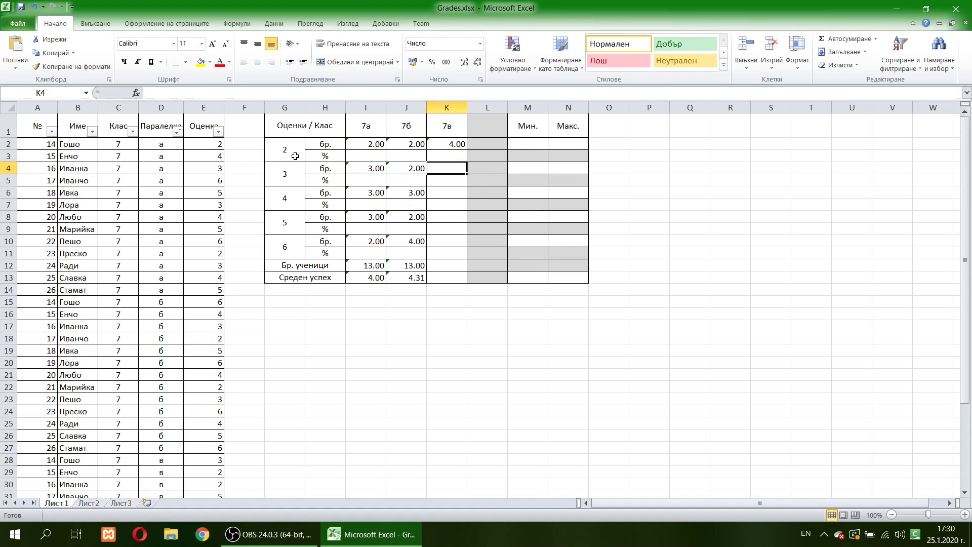
pyautogui.write('=COUNTIF')
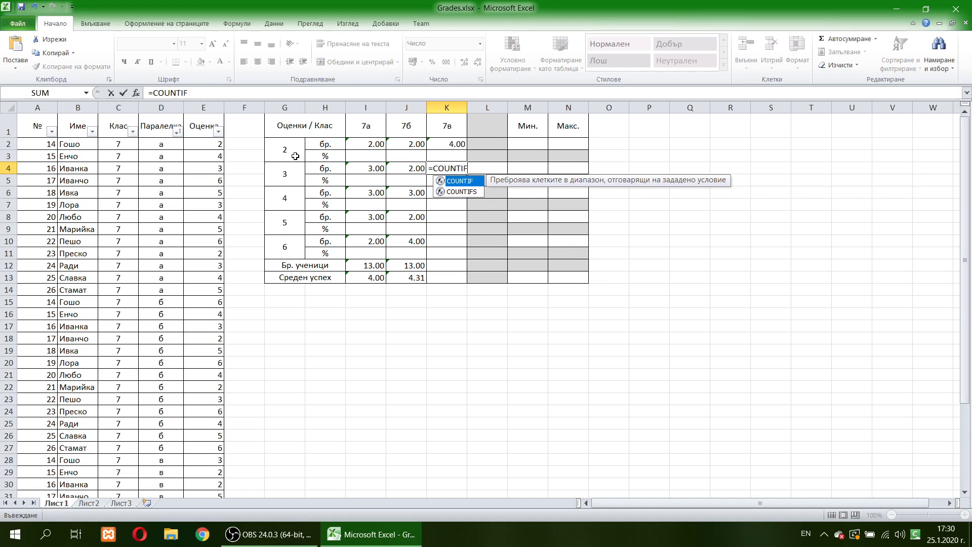
pyautogui.write('(')
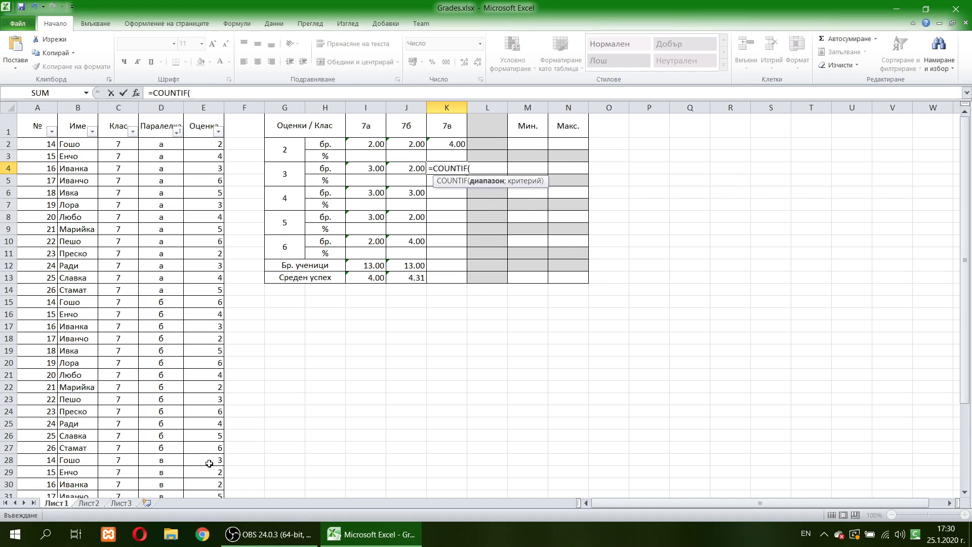
pyautogui.moveTo(209, 464); pyautogui.dragTo(210, 527)
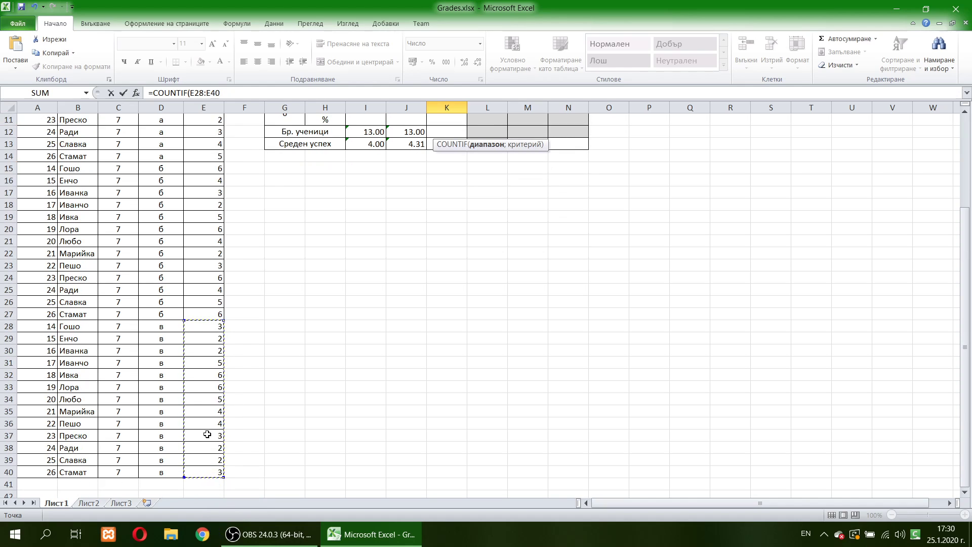
pyautogui.write(';')
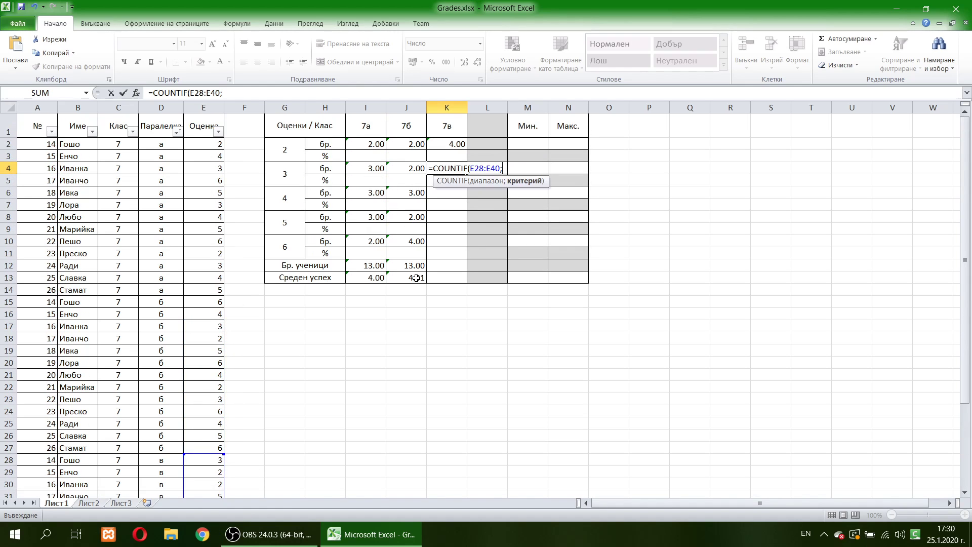
pyautogui.click(284, 178)
pyautogui.press('Return')
pyautogui.press('Return')
# - Count 7в's grade 4 marks with COUNTIF over E28:E40, giving 2
pyautogui.write('=C')
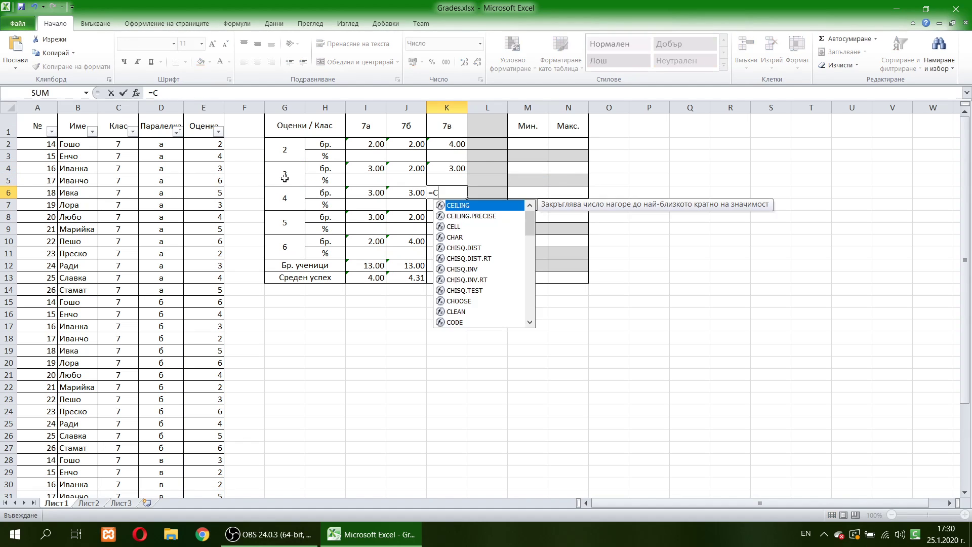
pyautogui.write('OUNTIF(')
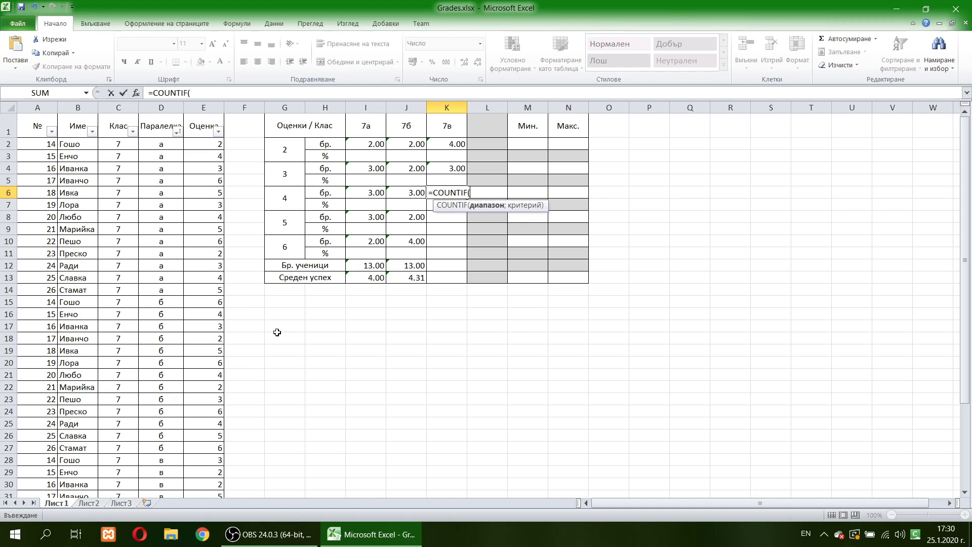
pyautogui.scroll(-3, 276, 332)
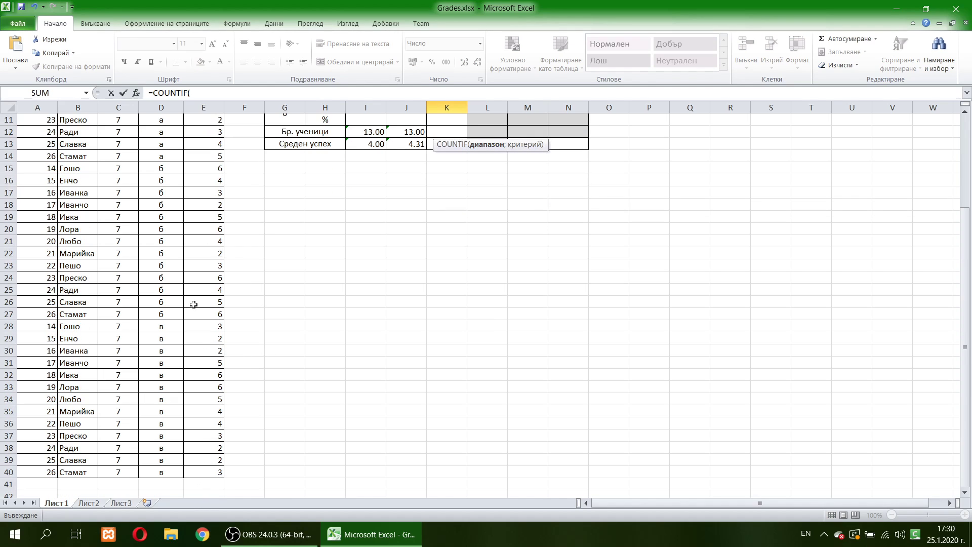
pyautogui.moveTo(205, 328); pyautogui.dragTo(208, 470)
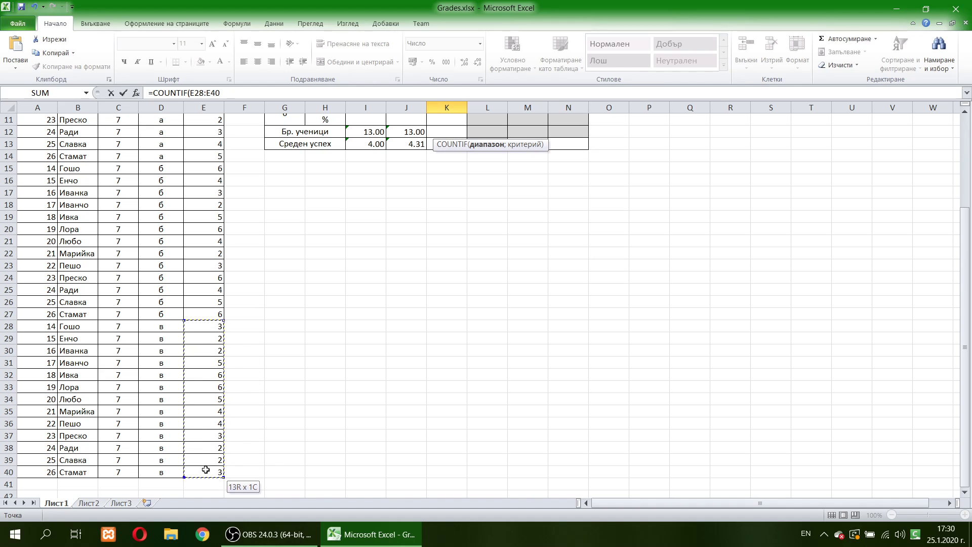
pyautogui.write(';')
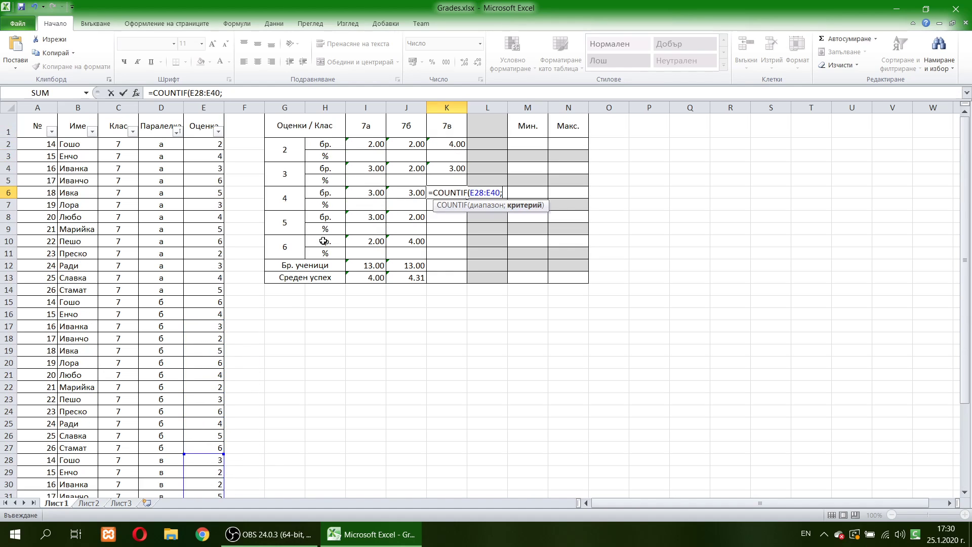
pyautogui.click(288, 205)
pyautogui.press('Return')
# - Count 7в's grade 5 marks with COUNTIF over E28:E40, giving 2
pyautogui.press('Down')
pyautogui.write('=C')
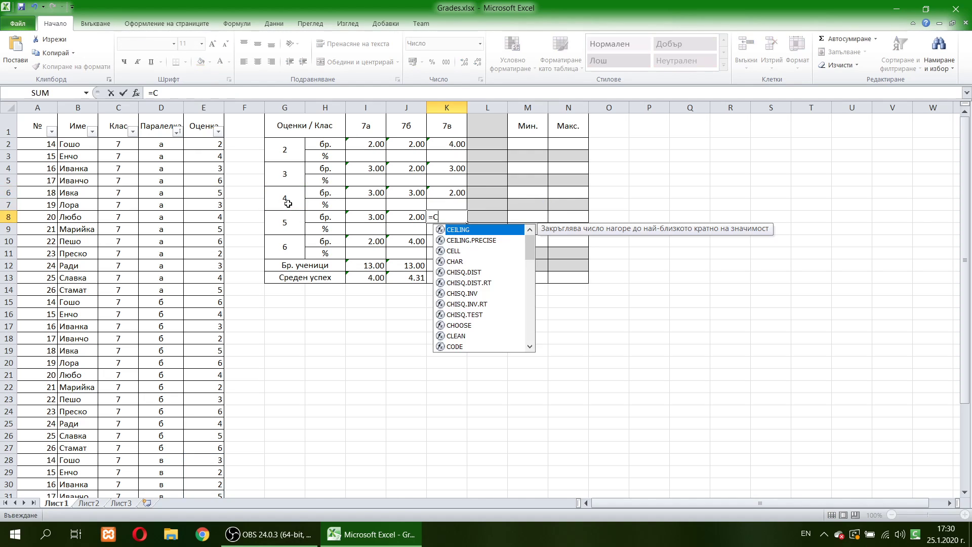
pyautogui.write('OUNTIF')
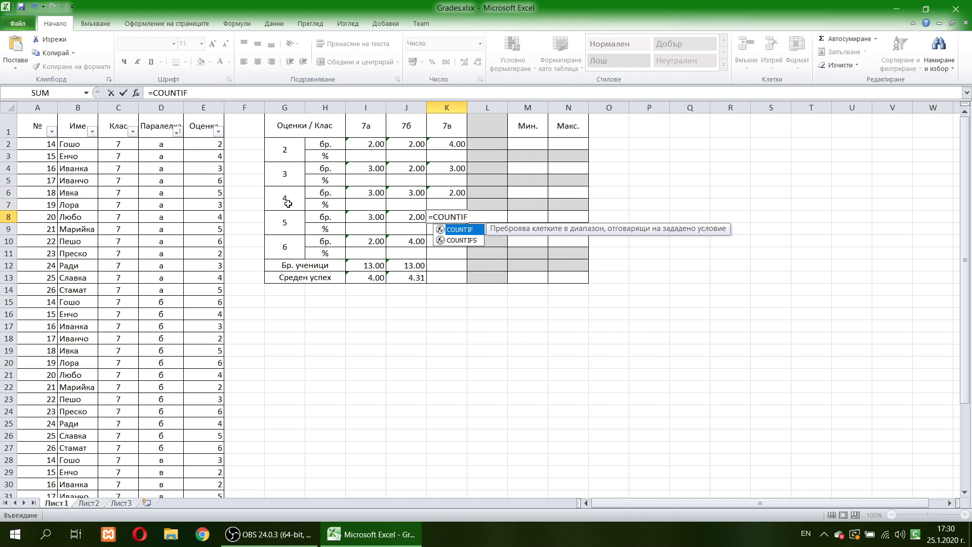
pyautogui.write('(')
pyautogui.scroll(-2, 209, 330)
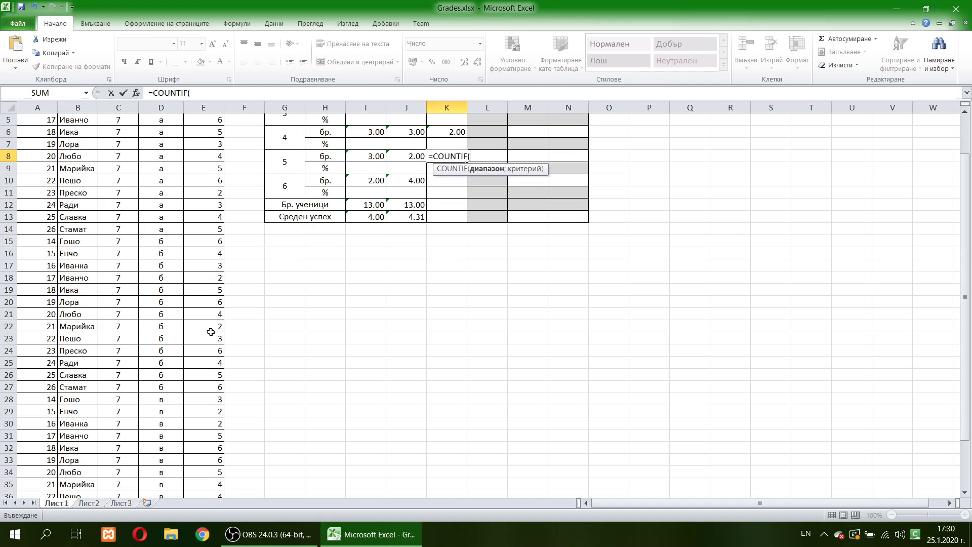
pyautogui.scroll(-2, 208, 330)
pyautogui.scroll(-1, 199, 323)
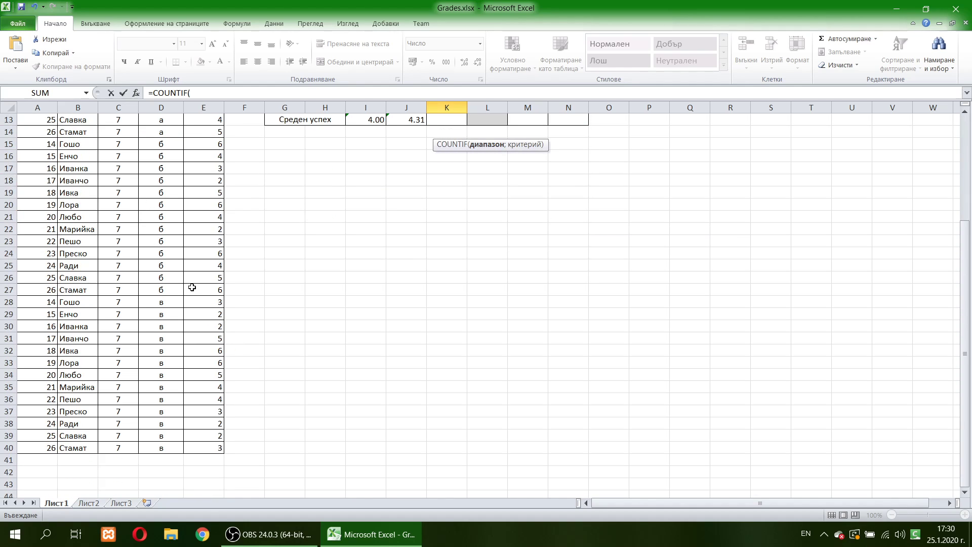
pyautogui.moveTo(203, 303); pyautogui.dragTo(202, 446)
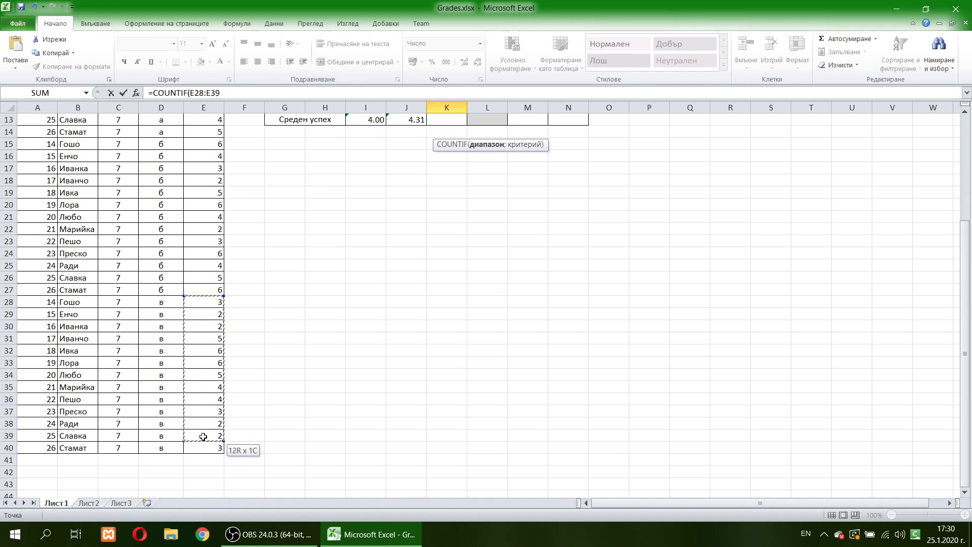
pyautogui.write(';')
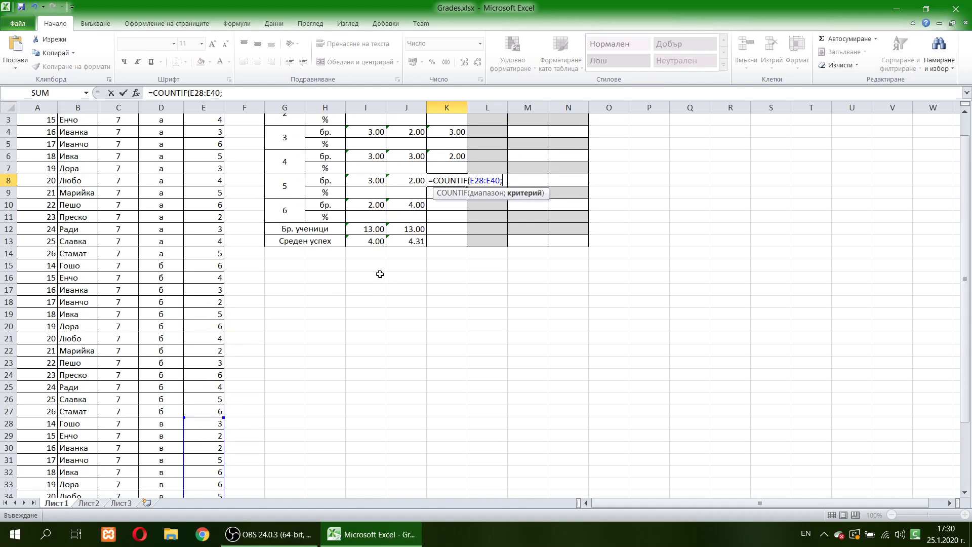
pyautogui.click(292, 187)
pyautogui.press('Return')
# - Count 7в's grade 6 marks with COUNTIF using criterion 6, giving 2
pyautogui.press('Down')
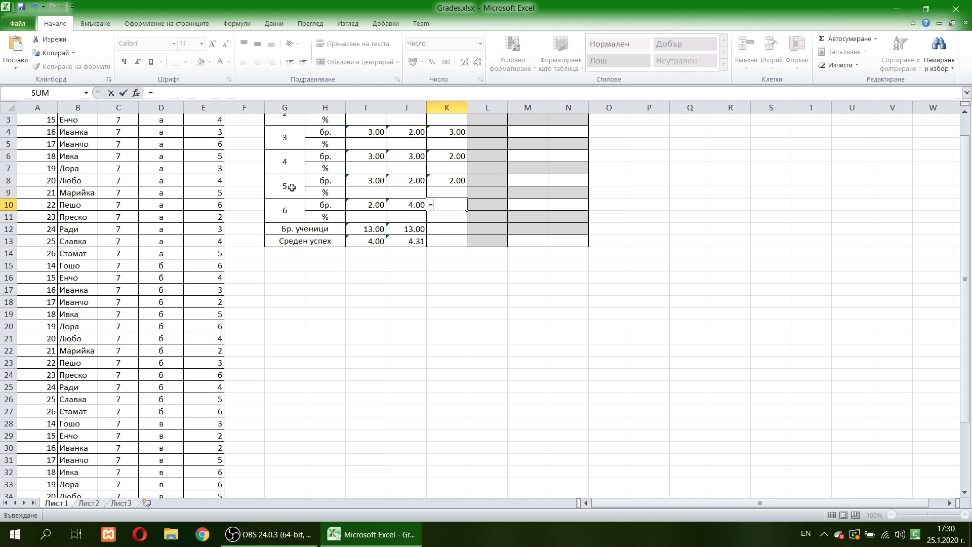
pyautogui.write('=COUNTIF')
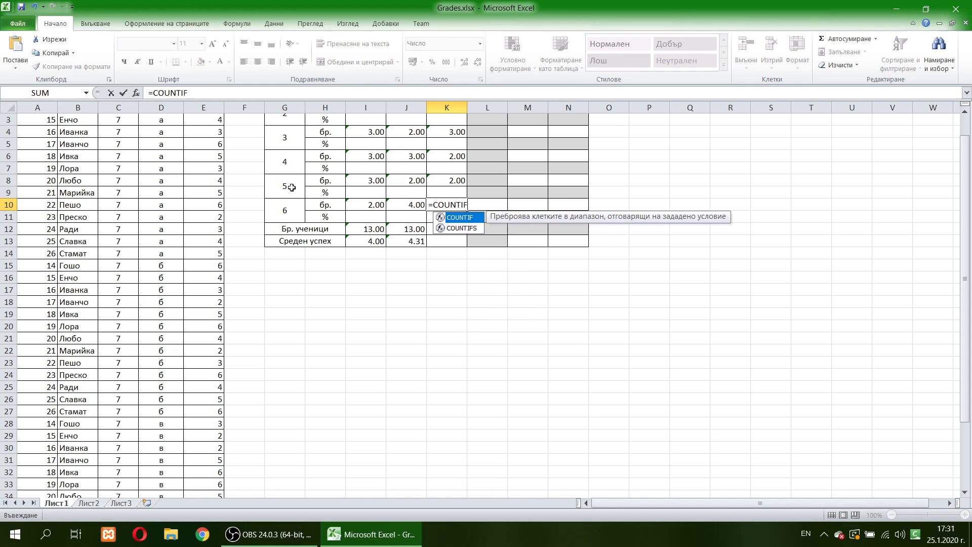
pyautogui.write('(')
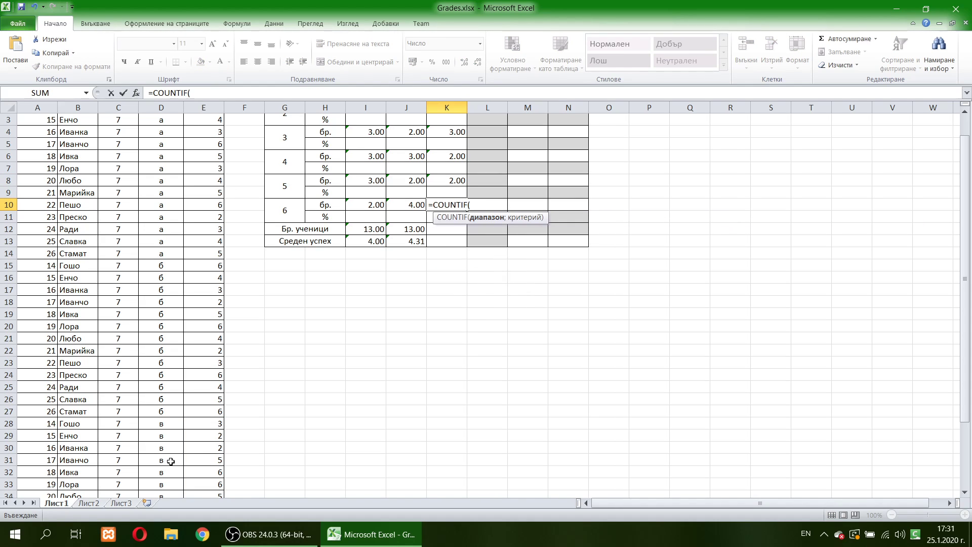
pyautogui.moveTo(200, 427); pyautogui.dragTo(204, 473)
pyautogui.write(';')
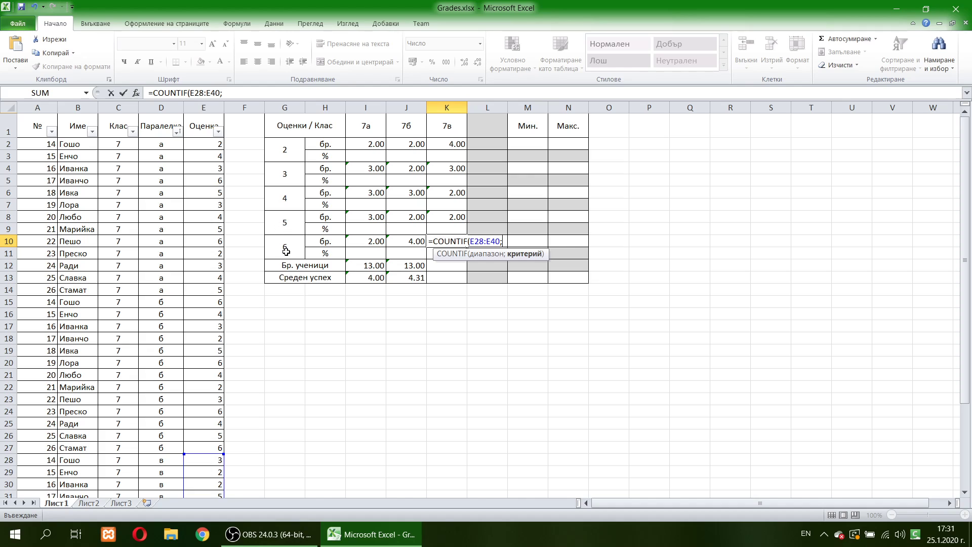
pyautogui.write('6)')
pyautogui.press('Return')
pyautogui.press('Return')
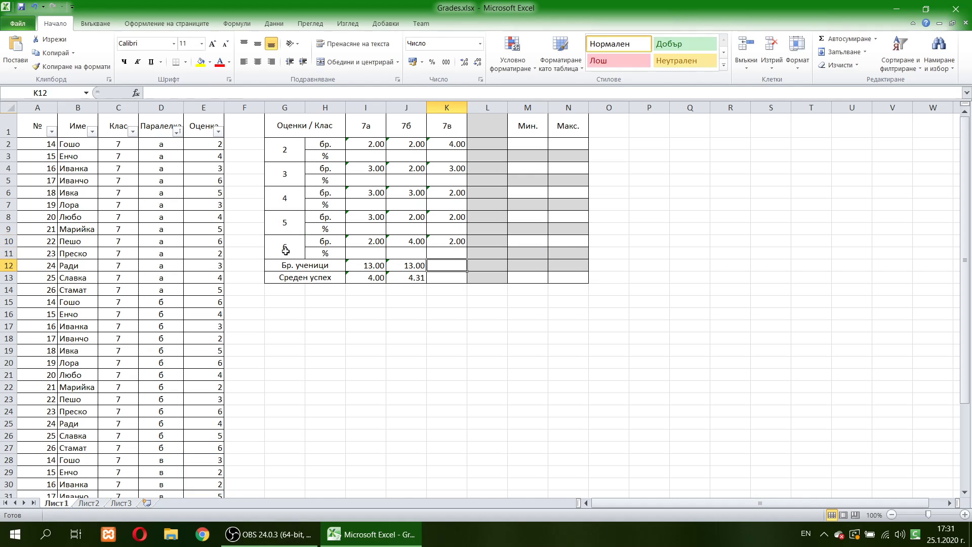
# - Count class 7в's students with =COUNT(E28:E40), giving 13
pyautogui.write('=COUNT')
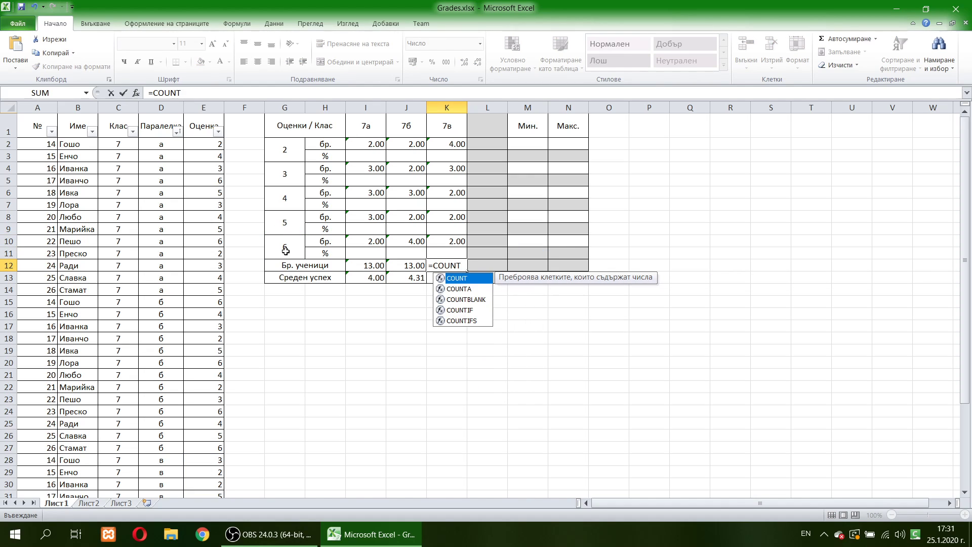
pyautogui.write('(')
pyautogui.moveTo(209, 463); pyautogui.dragTo(205, 487)
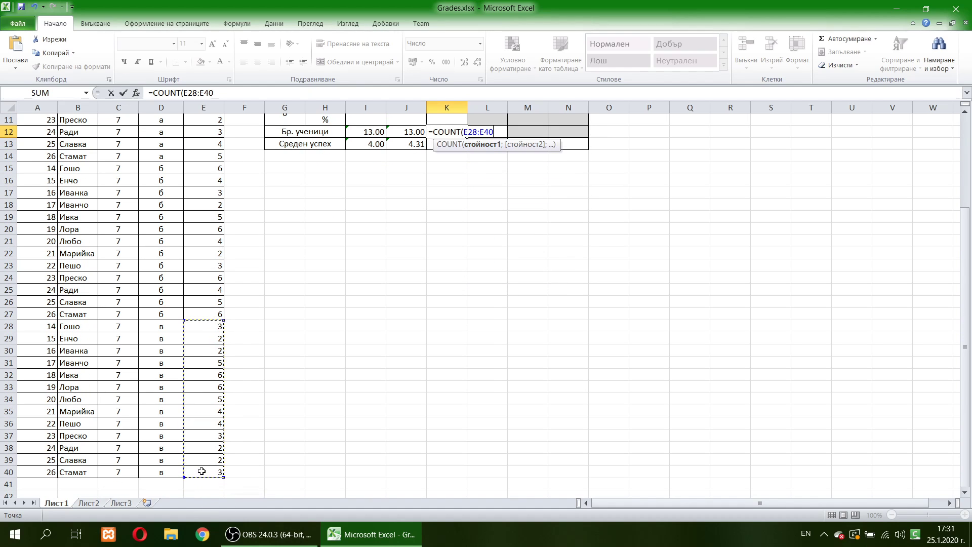
pyautogui.press('Return')
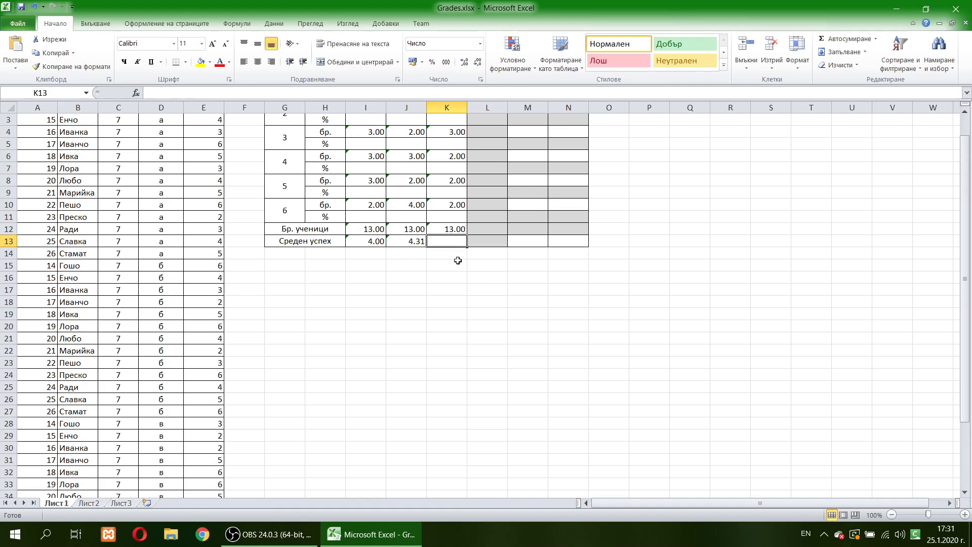
pyautogui.click(444, 226)
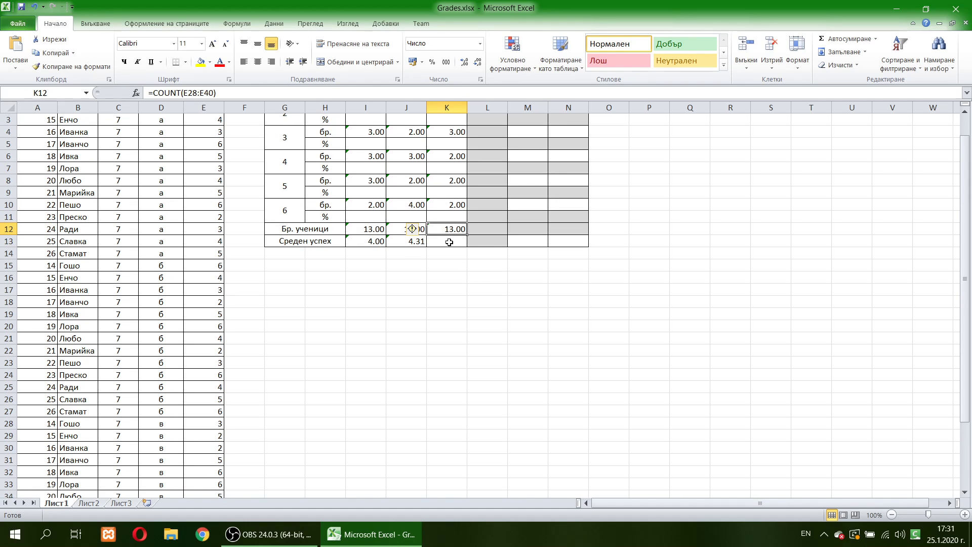
# - Enter =AVERAGE(E28:E40) as class 7в's average grade, giving 3.62
pyautogui.click(449, 242)
pyautogui.write('=C')
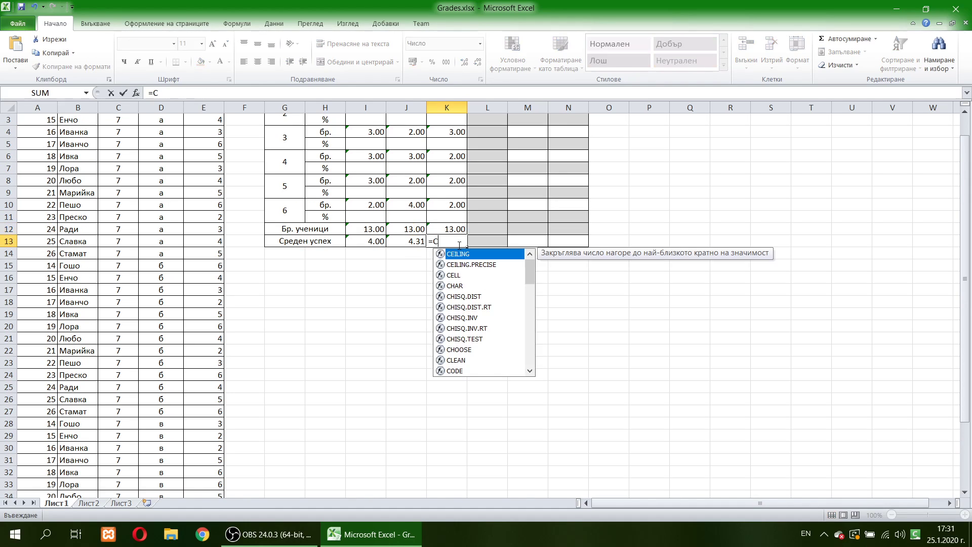
pyautogui.press('BackSpace')
pyautogui.write('AVERAGE')
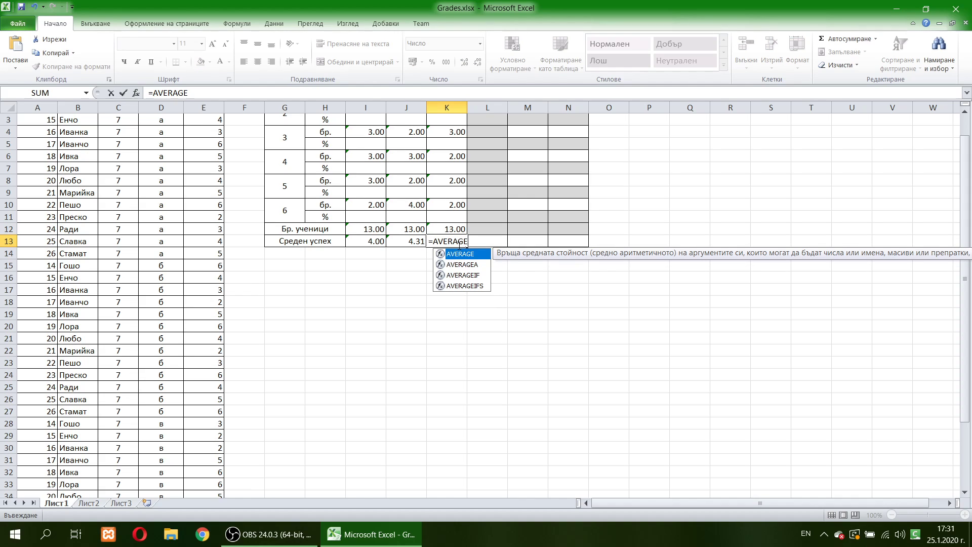
pyautogui.write('(E28')
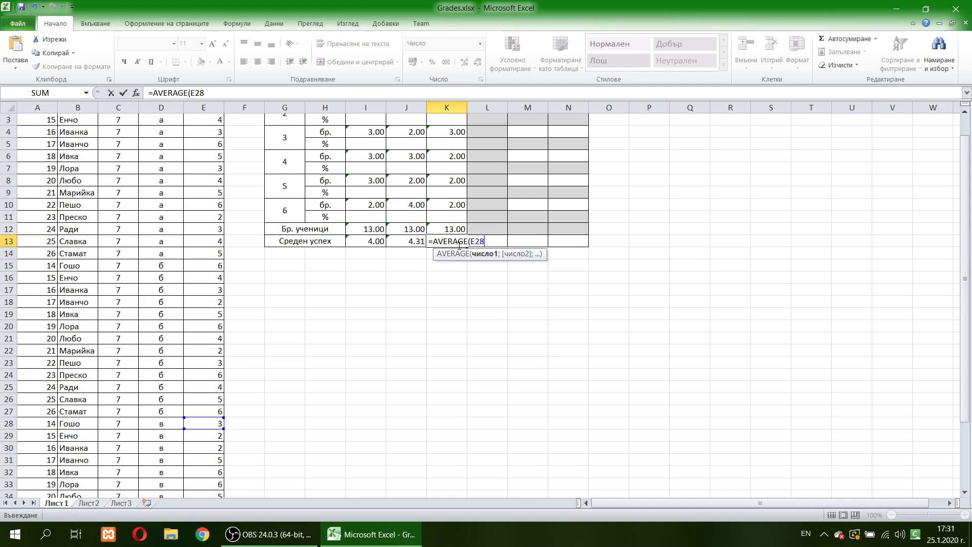
pyautogui.write(':E40)')
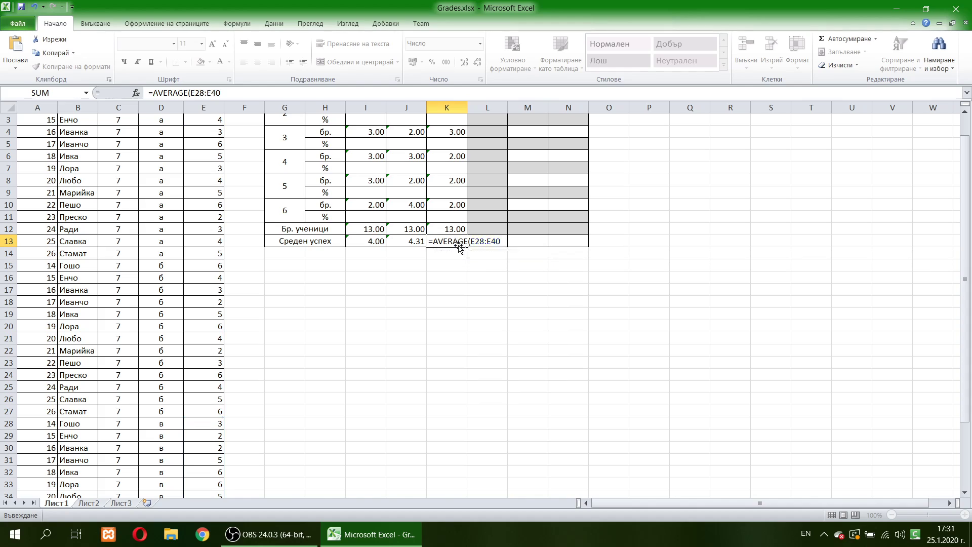
pyautogui.press('Return')
pyautogui.click(454, 231)
pyautogui.click(453, 241)
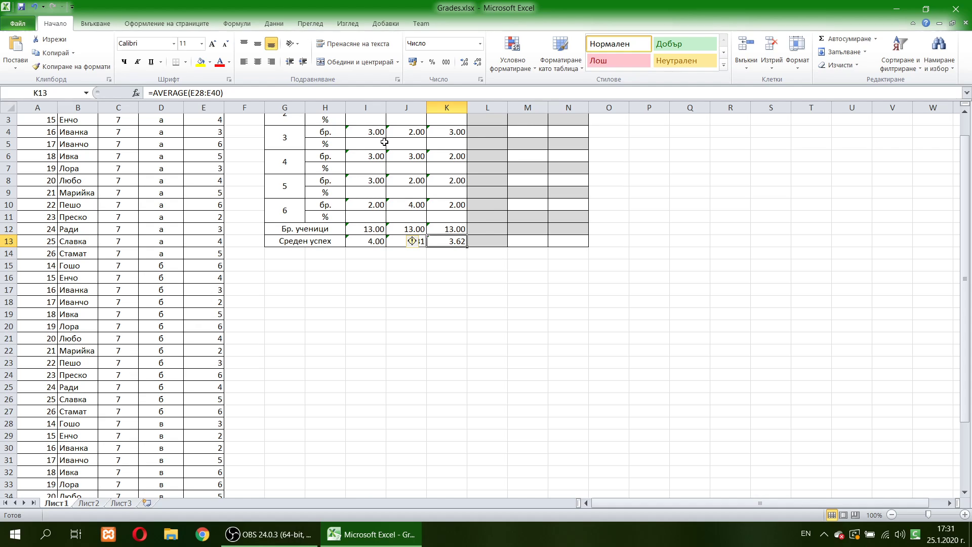
# - Show the grade 3 counts for all three classes as whole numbers
pyautogui.moveTo(373, 133); pyautogui.dragTo(552, 132)
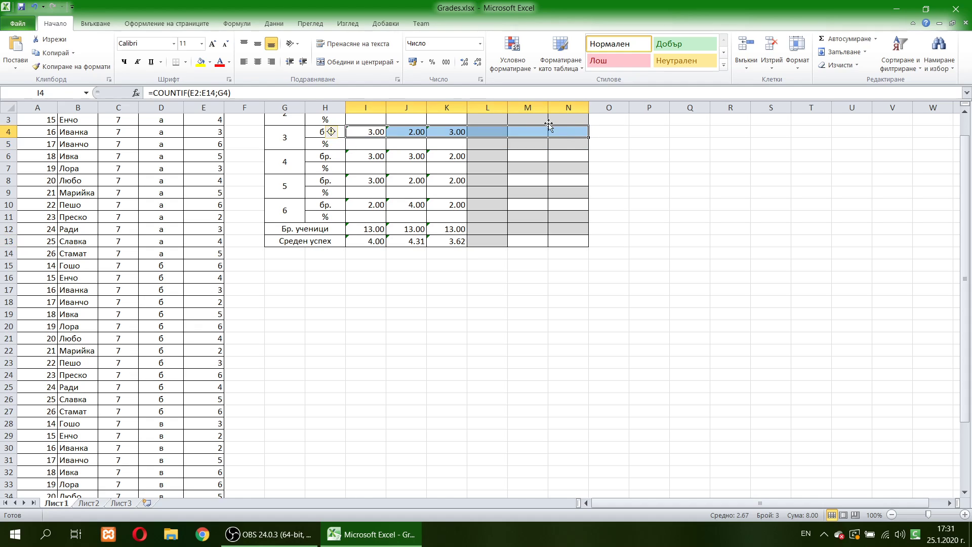
pyautogui.click(477, 63)
pyautogui.click(477, 63)
# - Remove decimals from the grade 4–6 counts and the student counts
pyautogui.moveTo(375, 160); pyautogui.dragTo(553, 156)
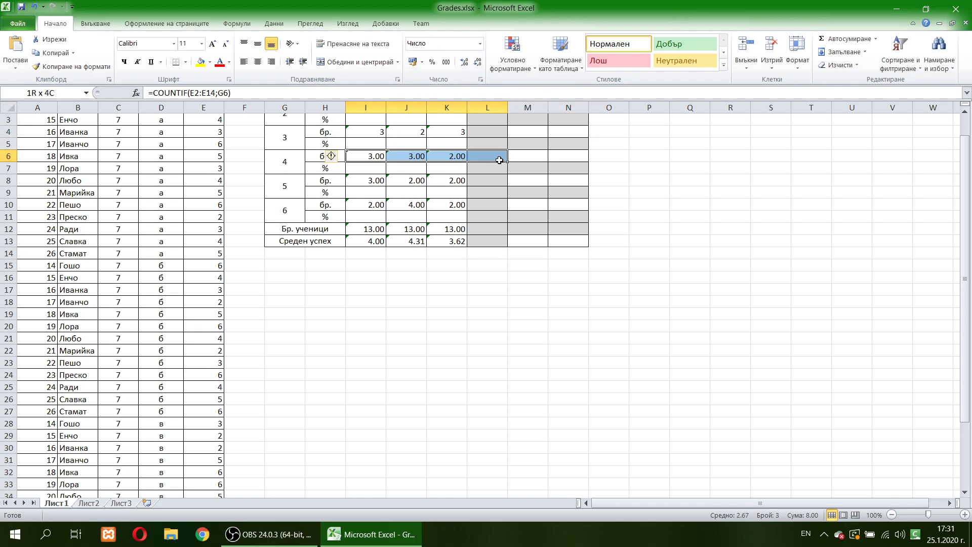
pyautogui.keyDown('ctrl'); pyautogui.click(369, 181); pyautogui.keyUp('ctrl')
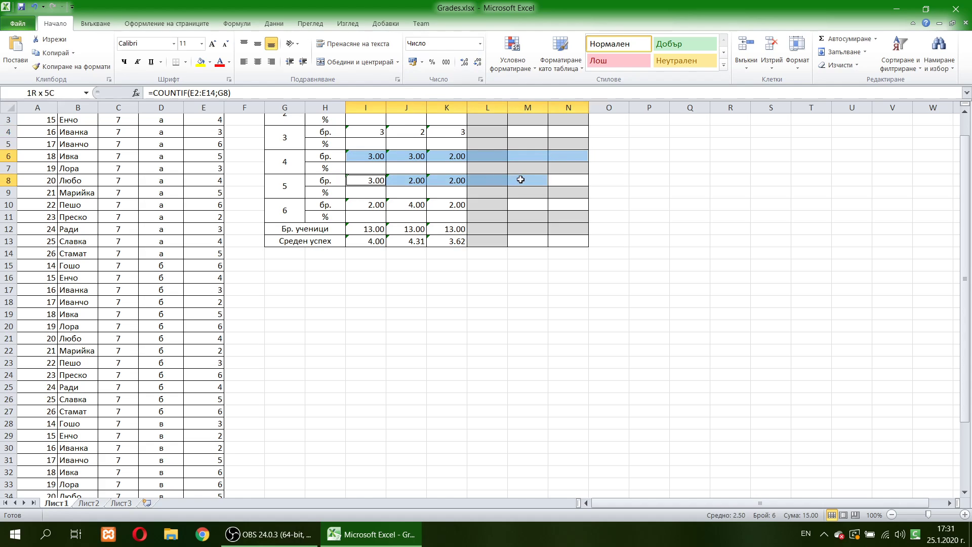
pyautogui.moveTo(370, 181); pyautogui.dragTo(555, 181)
pyautogui.moveTo(376, 205); pyautogui.dragTo(557, 201)
pyautogui.keyDown('ctrl'); pyautogui.click(374, 230); pyautogui.keyUp('ctrl')
pyautogui.moveTo(388, 230); pyautogui.dragTo(456, 231)
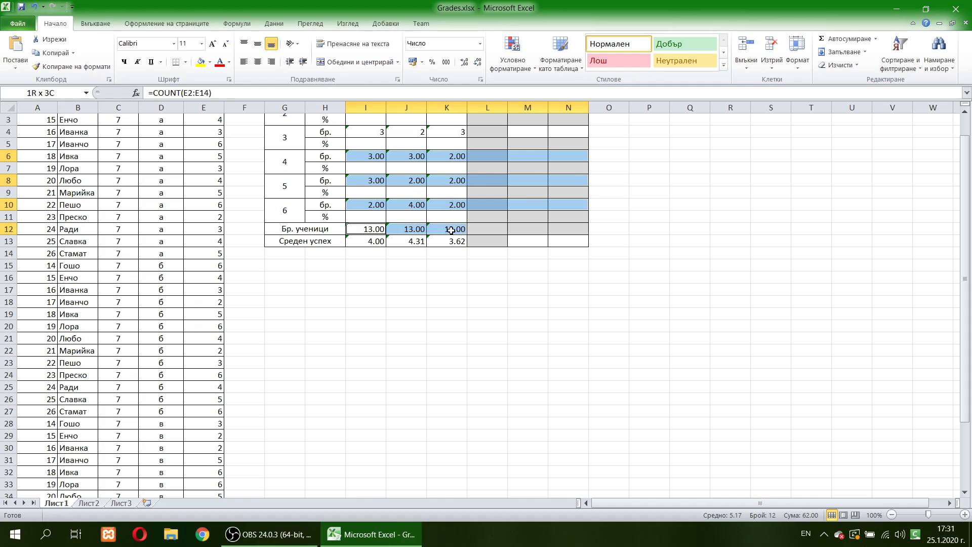
pyautogui.click(477, 61)
pyautogui.click(478, 62)
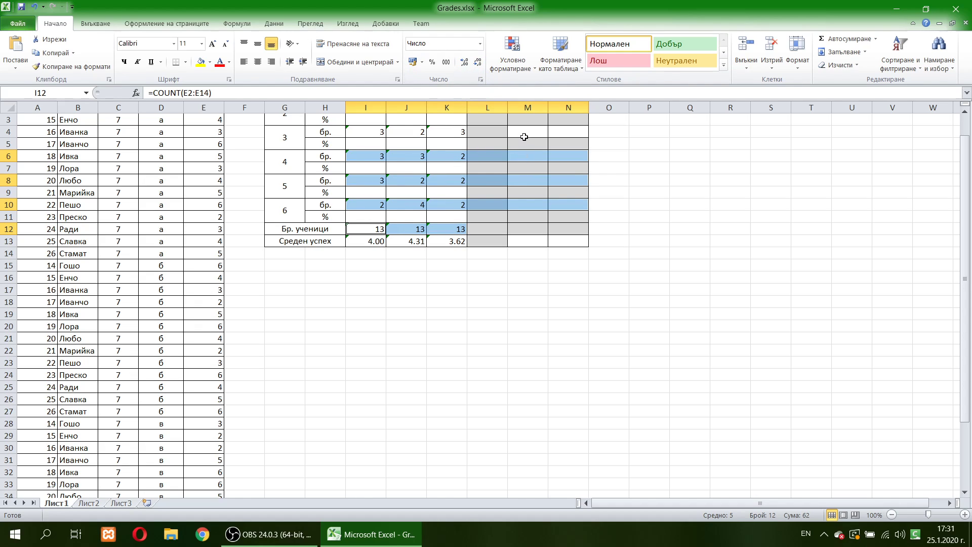
pyautogui.click(523, 134)
# - Add =MIN(I4:K4) and =MAX(I4:K4) for the grade 3 row
pyautogui.write('=')
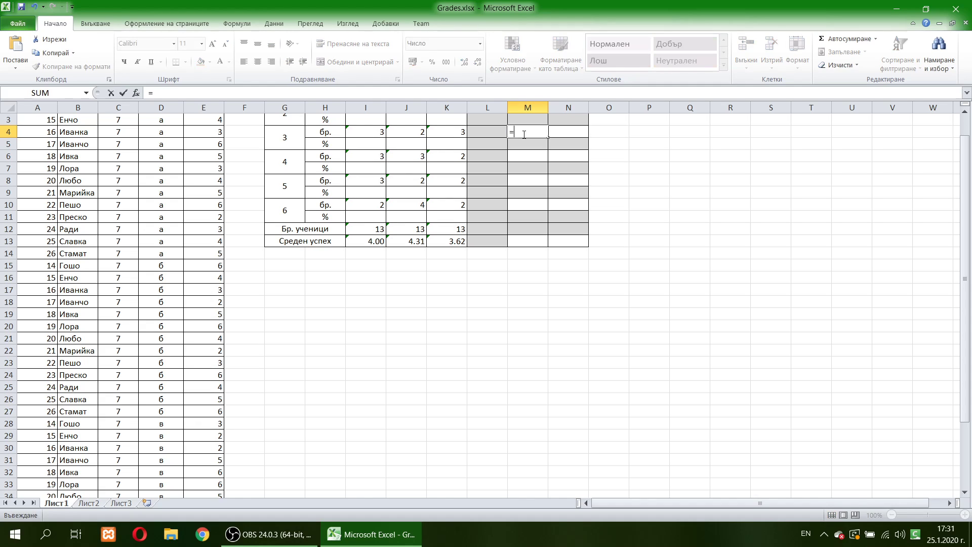
pyautogui.write('MIN(')
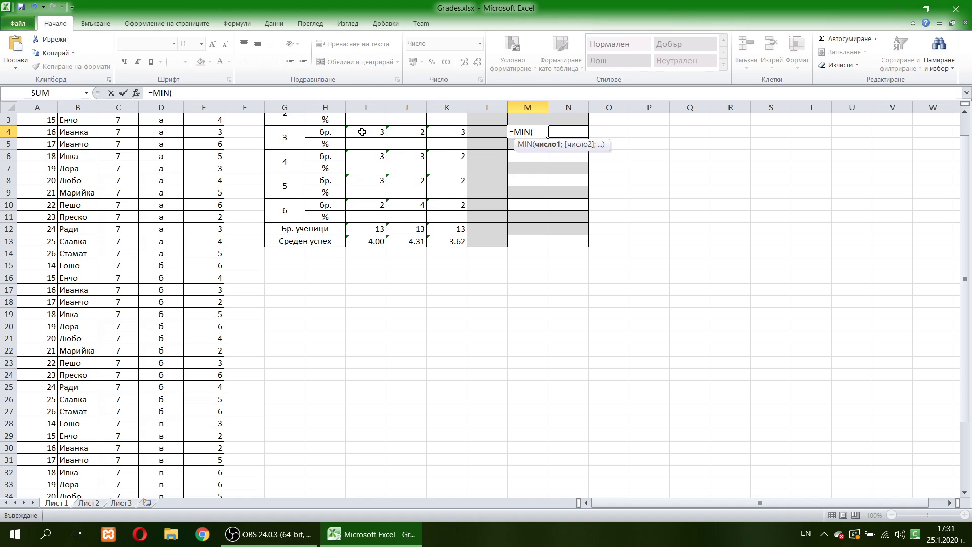
pyautogui.moveTo(362, 132); pyautogui.dragTo(435, 130)
pyautogui.press('Return')
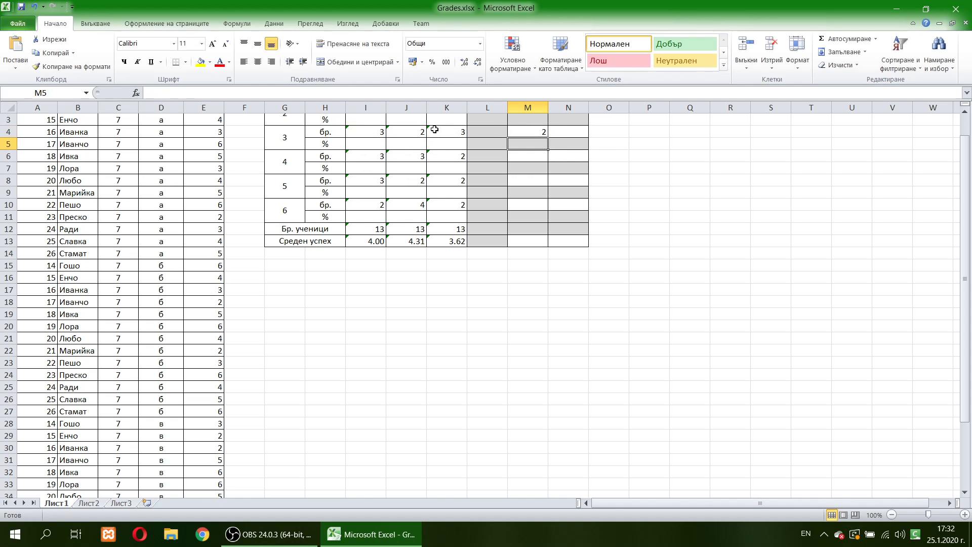
pyautogui.click(569, 131)
pyautogui.write('=')
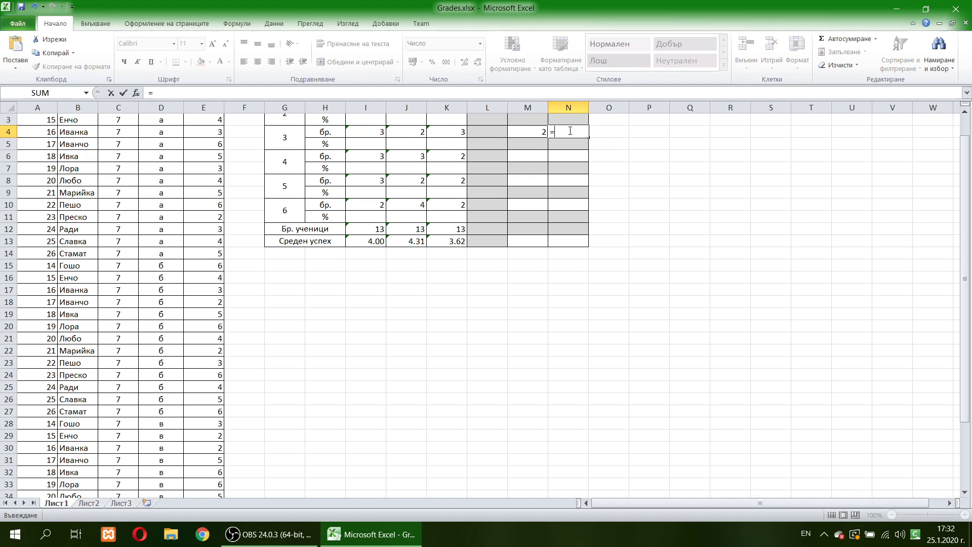
pyautogui.write('MAX(')
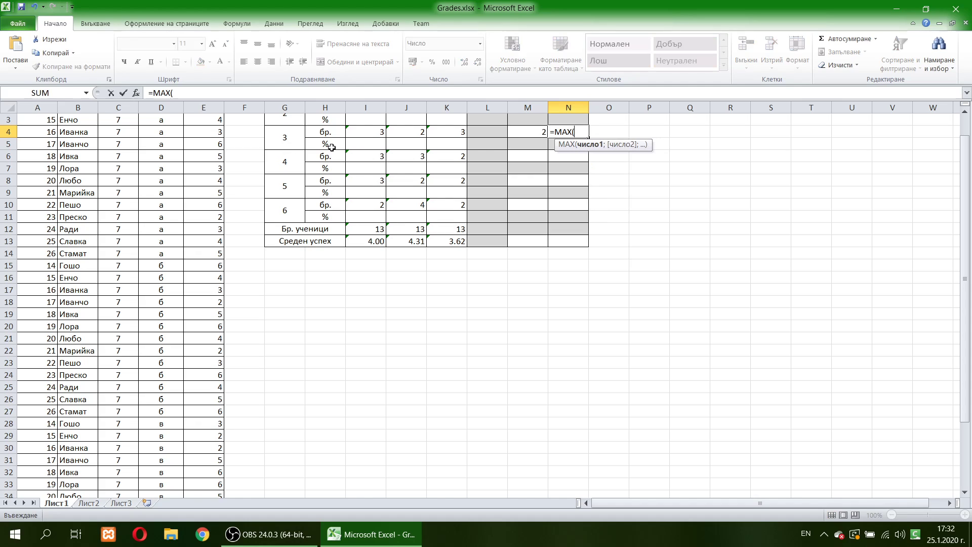
pyautogui.moveTo(350, 135); pyautogui.dragTo(452, 131)
pyautogui.press('Return')
# - Copy the MIN and MAX formulas into the grade 4 row
pyautogui.moveTo(526, 133); pyautogui.dragTo(573, 133)
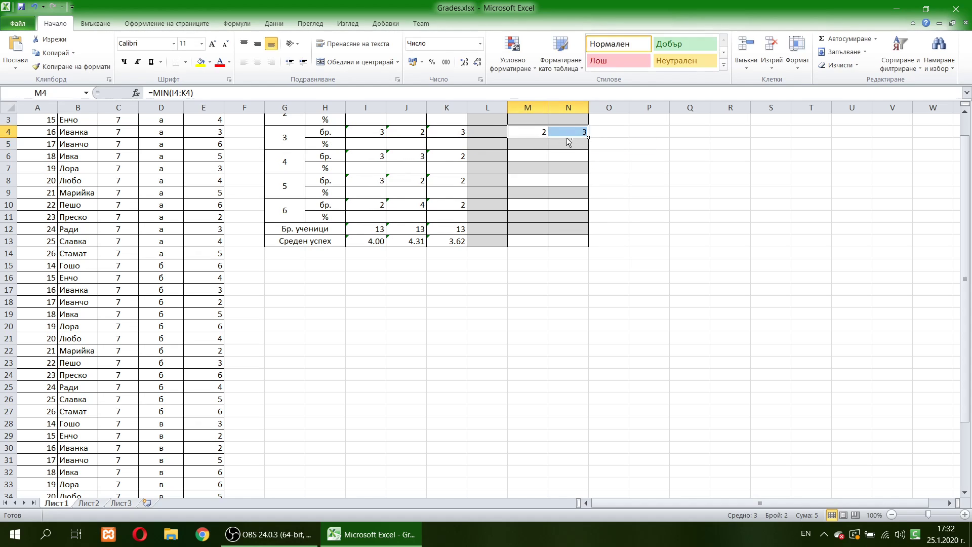
pyautogui.hotkey('ctrl', 'c')
pyautogui.click(526, 156)
pyautogui.hotkey('ctrl', 'v')
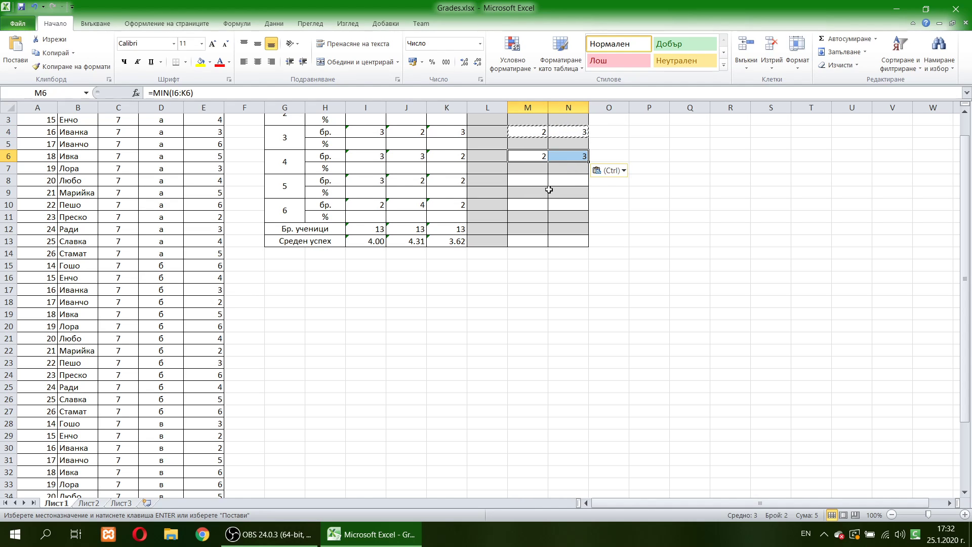
pyautogui.hotkey('ctrl', 'z')
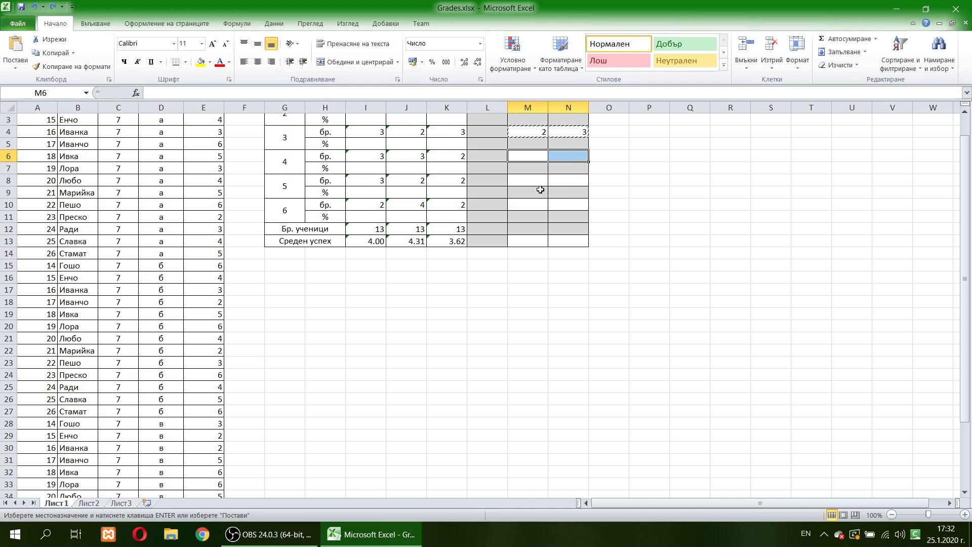
pyautogui.click(532, 157)
pyautogui.hotkey('ctrl', 'c')
pyautogui.click(546, 133)
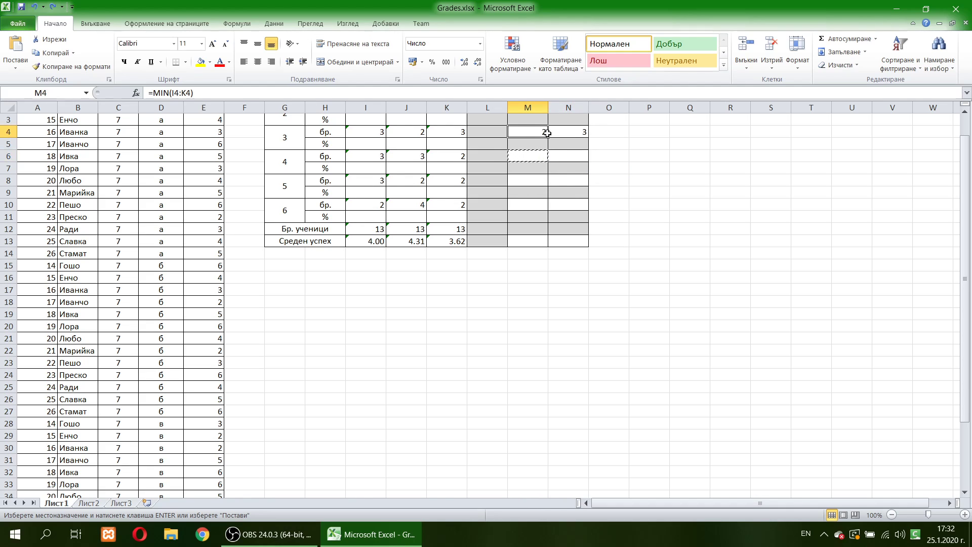
pyautogui.moveTo(546, 133)
pyautogui.mouseDown()
pyautogui.moveTo(562, 132)
pyautogui.moveTo(570, 155)
pyautogui.mouseUp()
pyautogui.hotkey('ctrl', 'c')
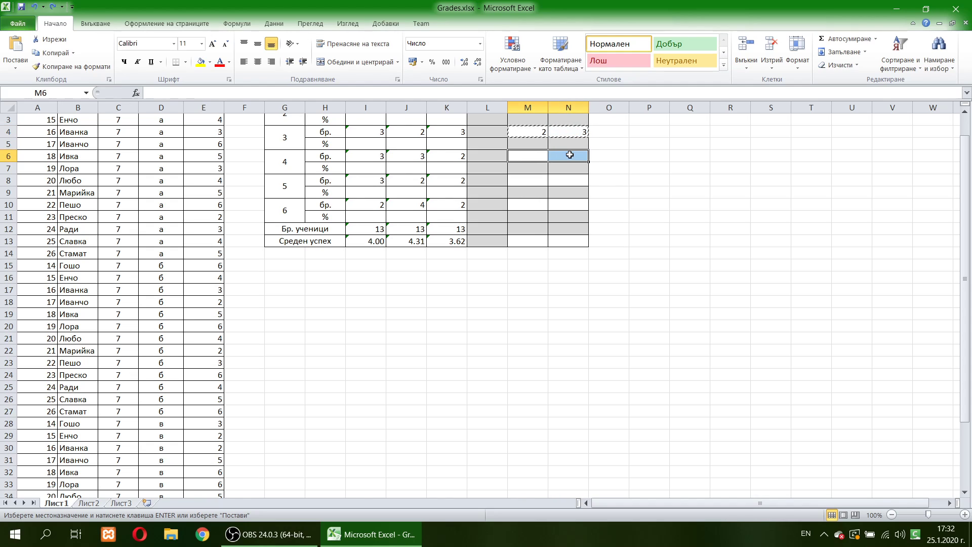
pyautogui.hotkey('ctrl', 'v')
pyautogui.click(528, 153)
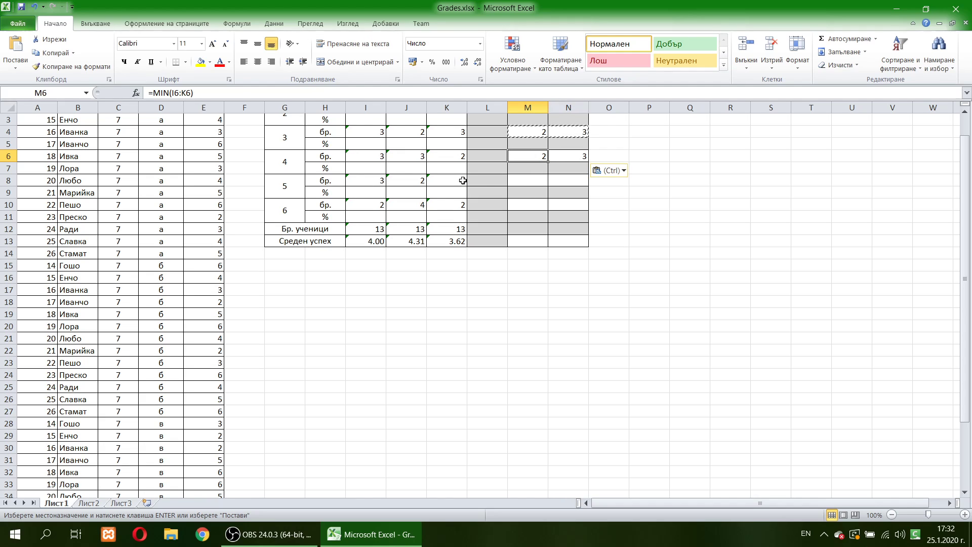
# - Paste the MIN and MAX formulas into the grade 5, grade 6 and average rows
pyautogui.moveTo(527, 181)
pyautogui.mouseDown()
pyautogui.moveTo(555, 184)
pyautogui.moveTo(565, 206)
pyautogui.mouseUp()
pyautogui.hotkey('ctrl', 'v')
pyautogui.hotkey('ctrl', 'v')
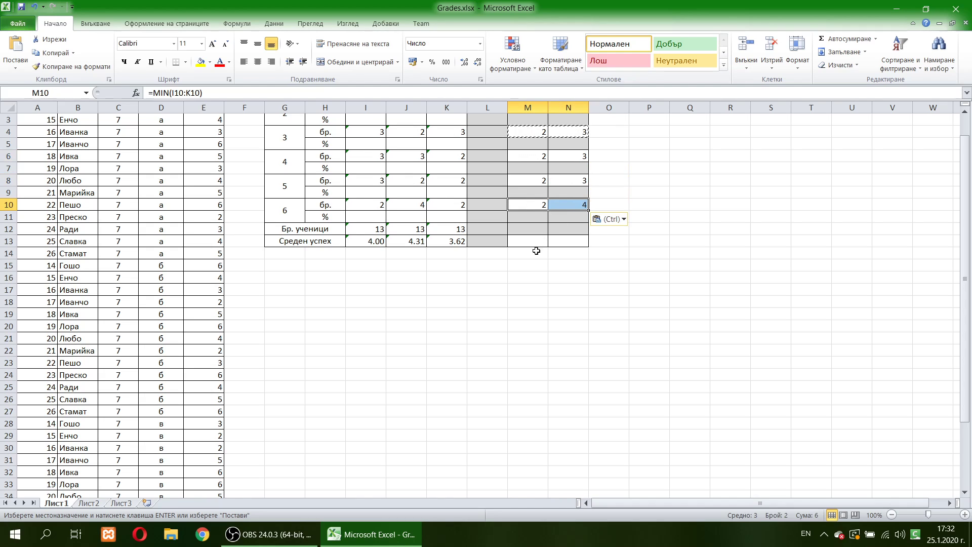
pyautogui.moveTo(526, 241); pyautogui.dragTo(554, 241)
pyautogui.hotkey('ctrl', 'v')
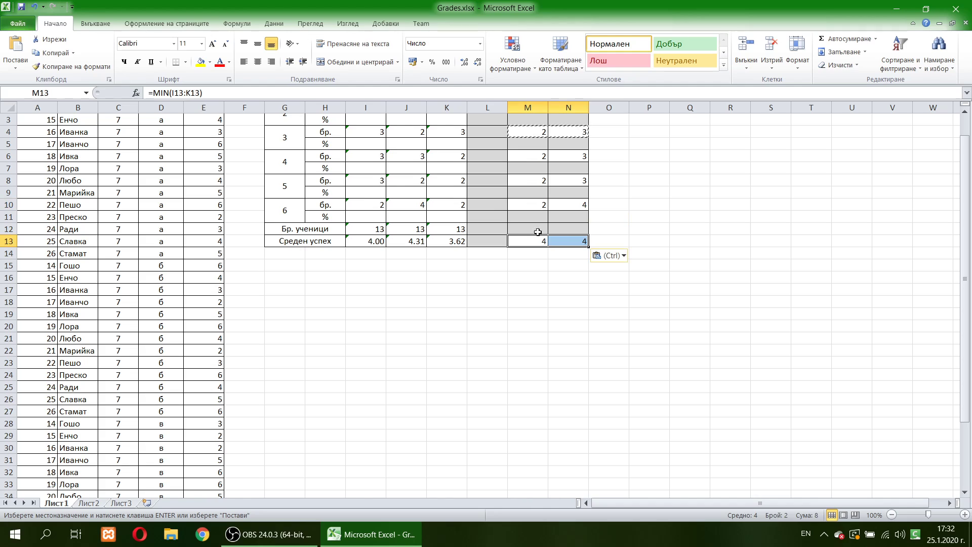
# - Show the average row's minimum and maximum with two decimals (3.62, 4.31)
pyautogui.click(478, 63)
pyautogui.click(478, 63)
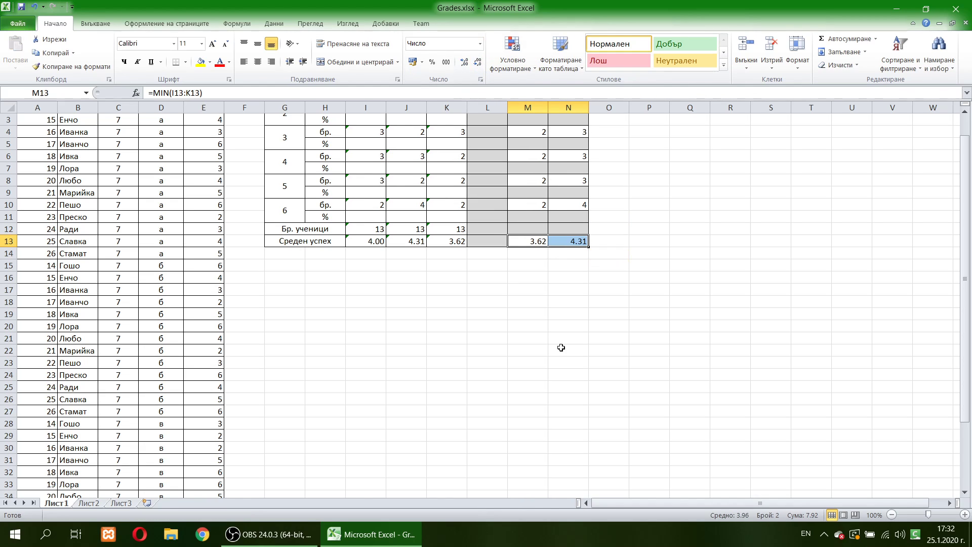
pyautogui.click(561, 333)
pyautogui.scroll(1, 528, 331)
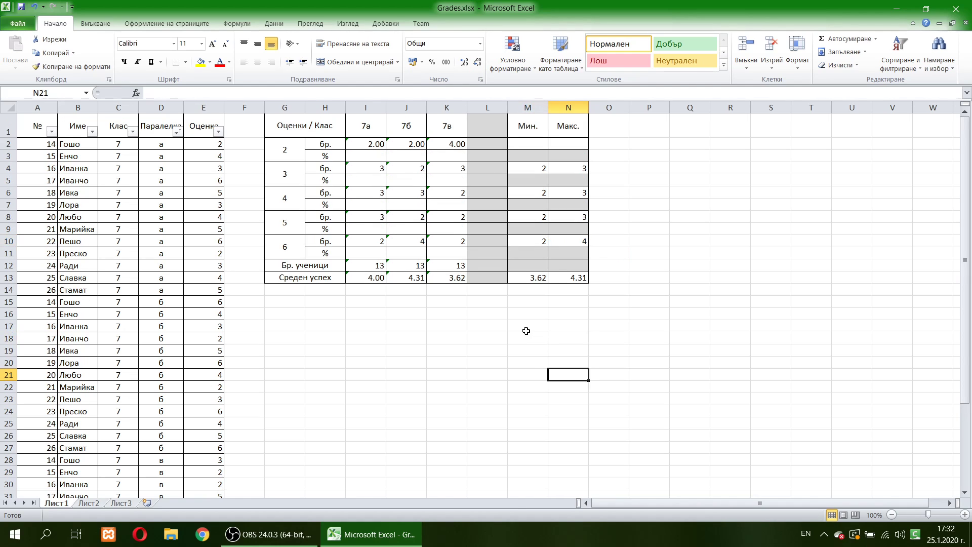